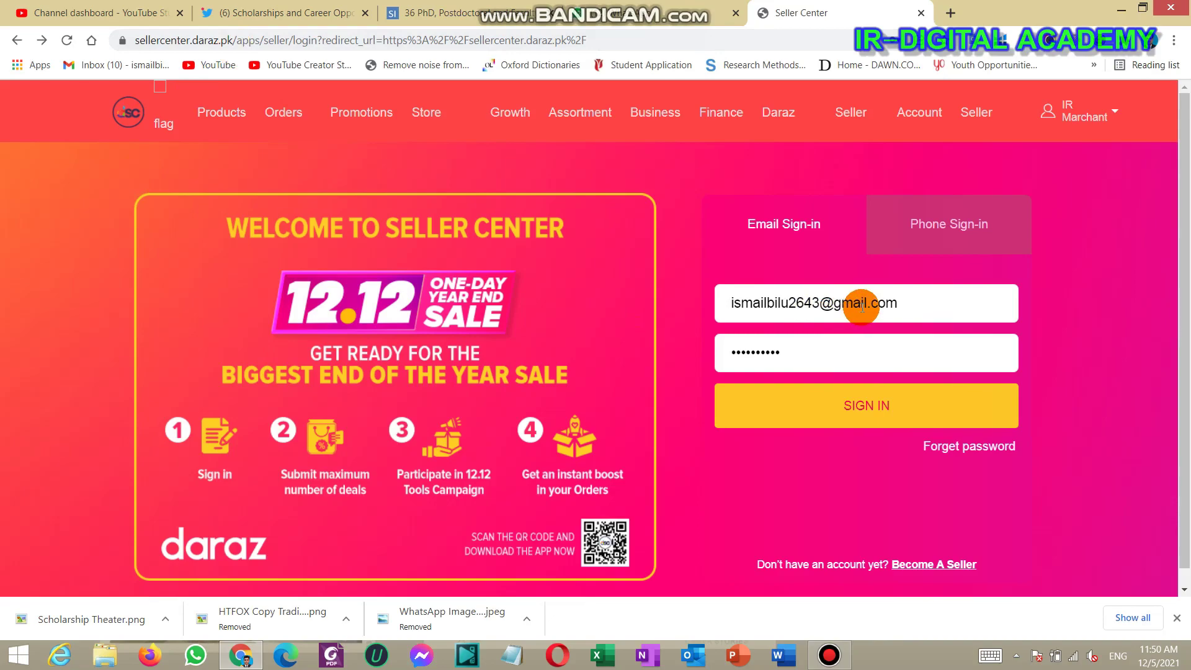
- Sign in to the seller account with the saved e-mail and password from Chrome's autofill
click(923, 307)
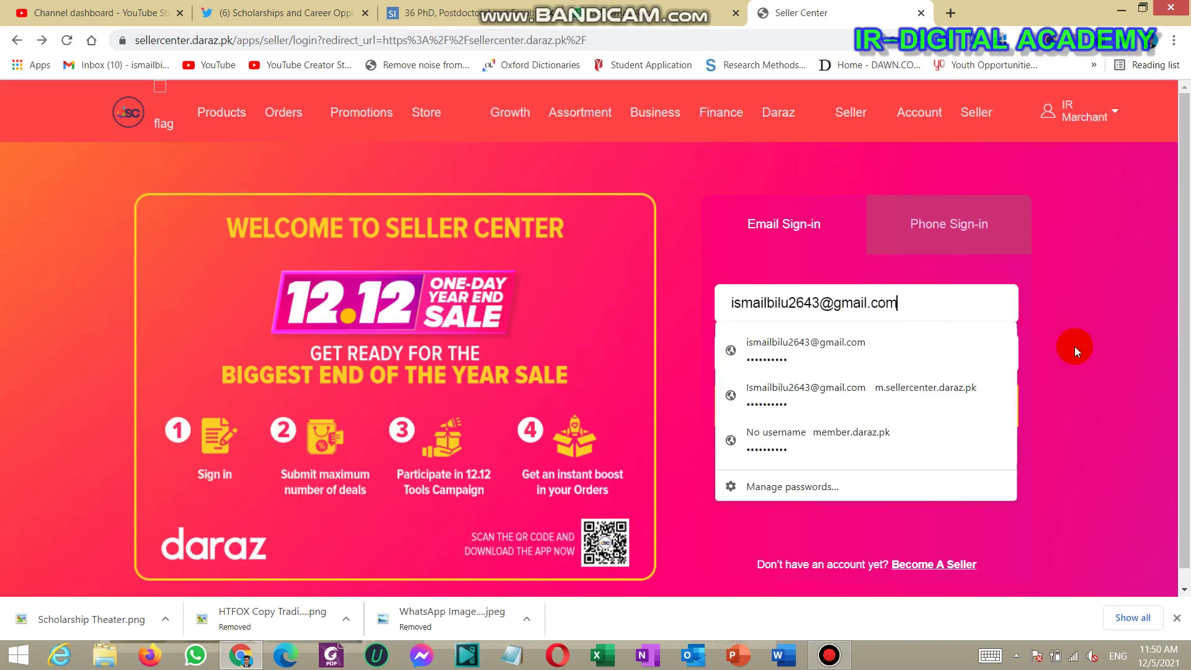
click(1014, 344)
click(841, 360)
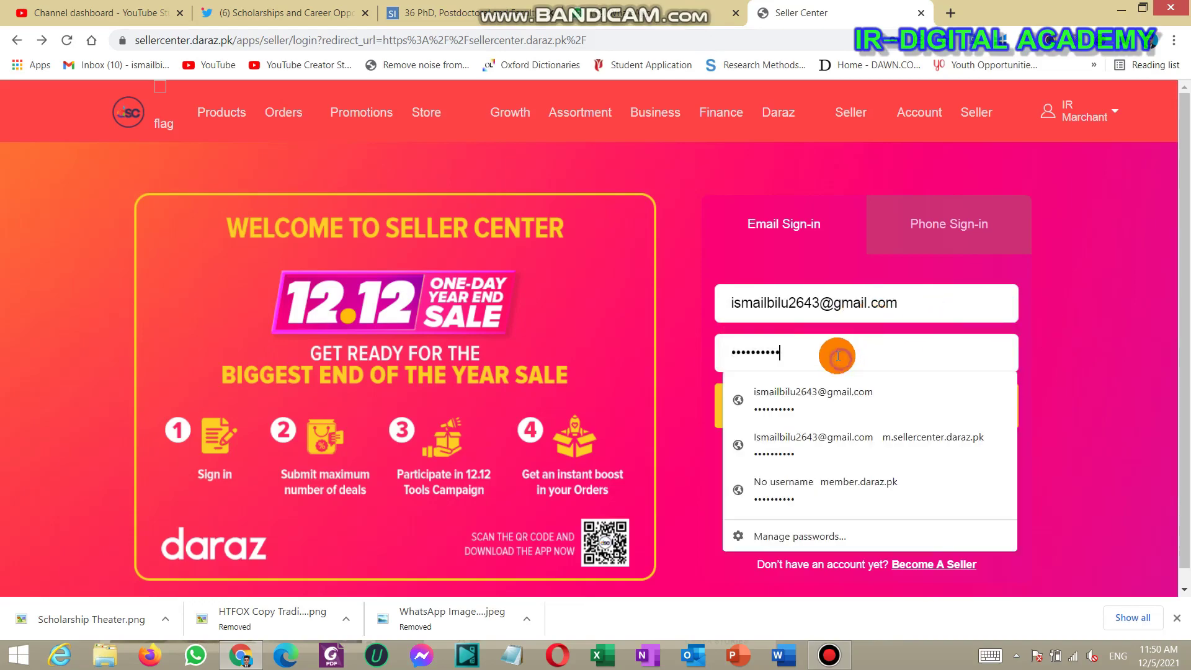
double_click(841, 360)
click(1059, 366)
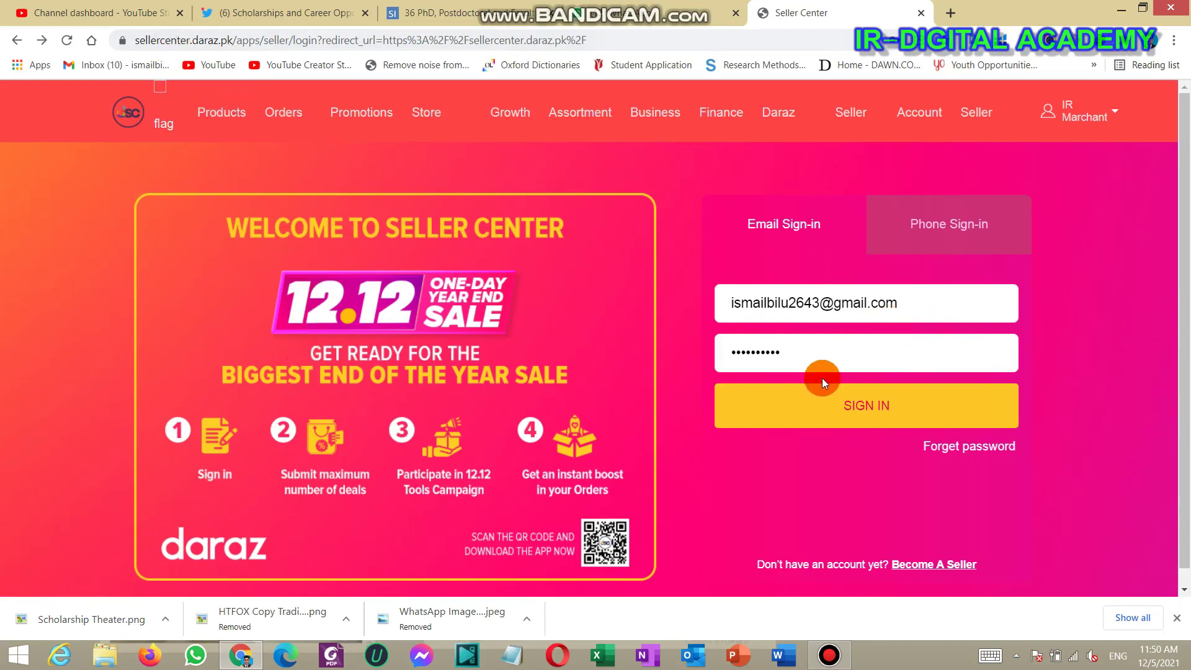
click(832, 421)
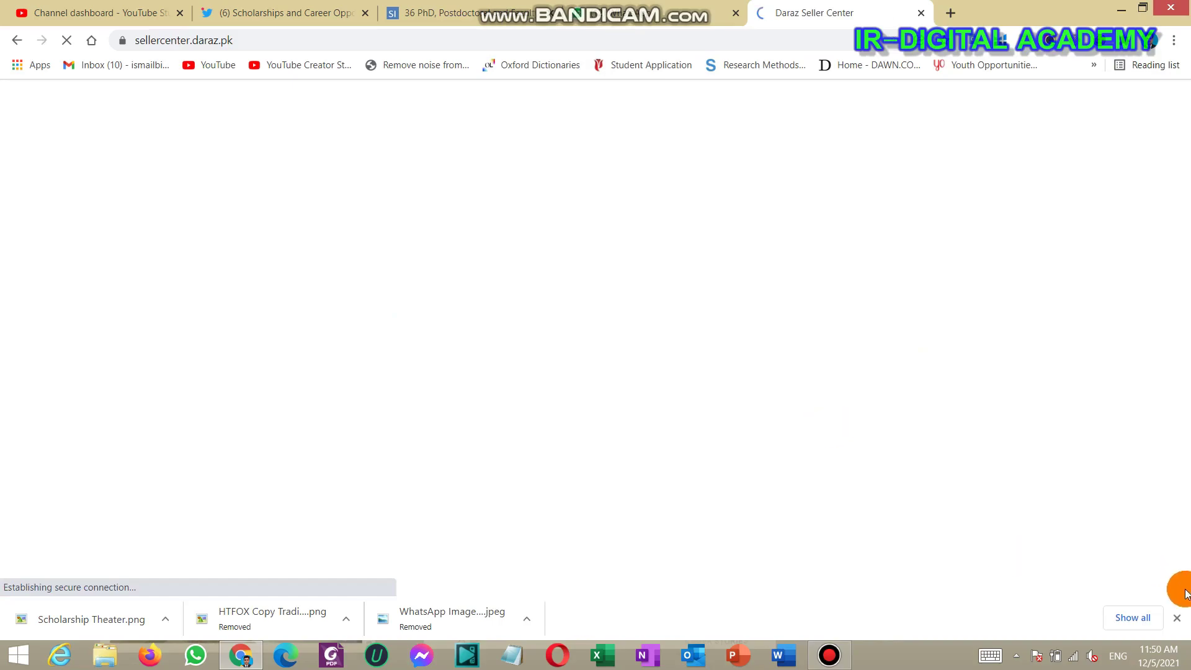
- Close the browser downloads bar and the Price Hike Policy popup to reveal the dashboard
click(1177, 618)
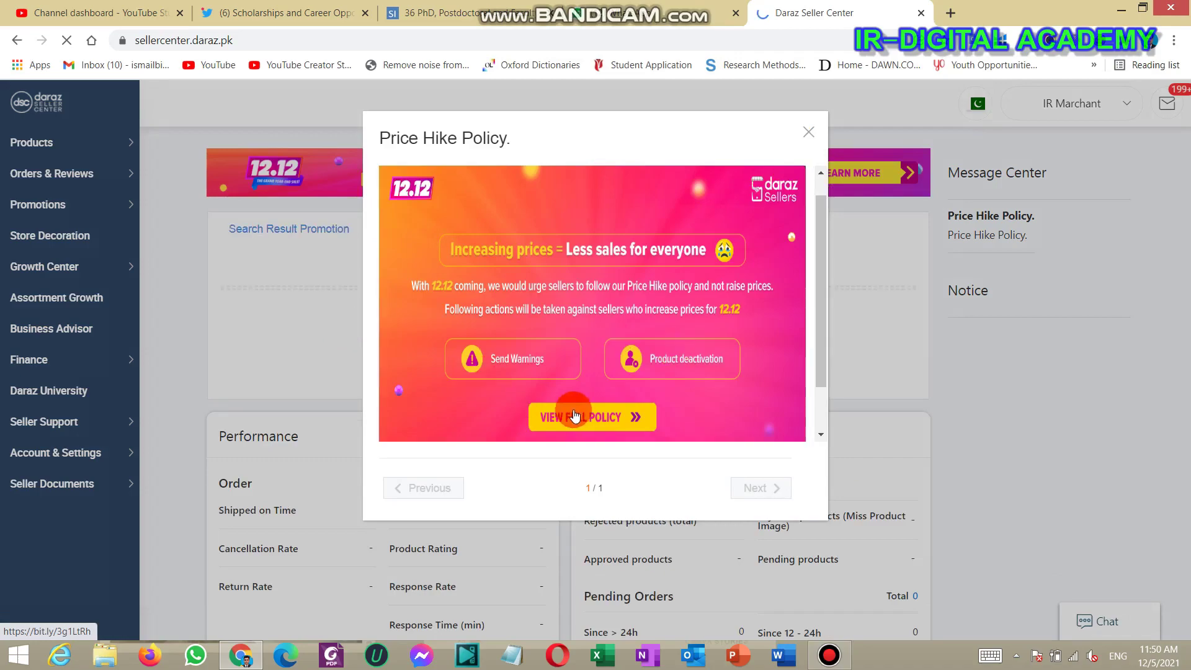
click(807, 132)
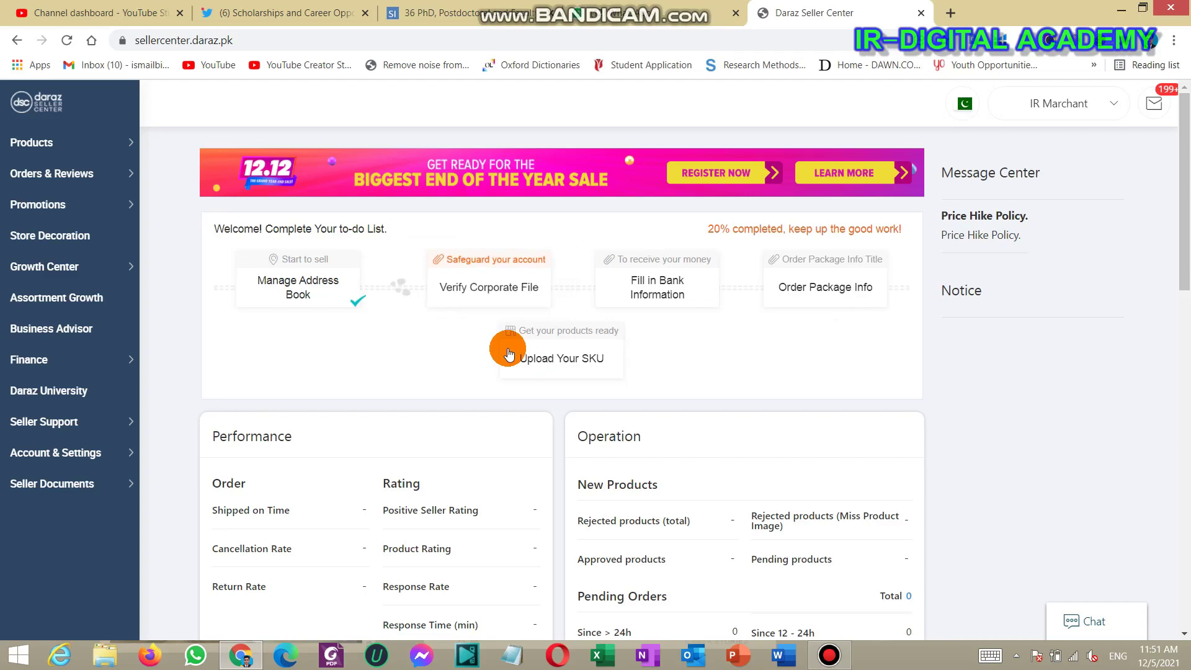
- Open Manage Address Book and clear the business address text, country, state, area and location
click(298, 289)
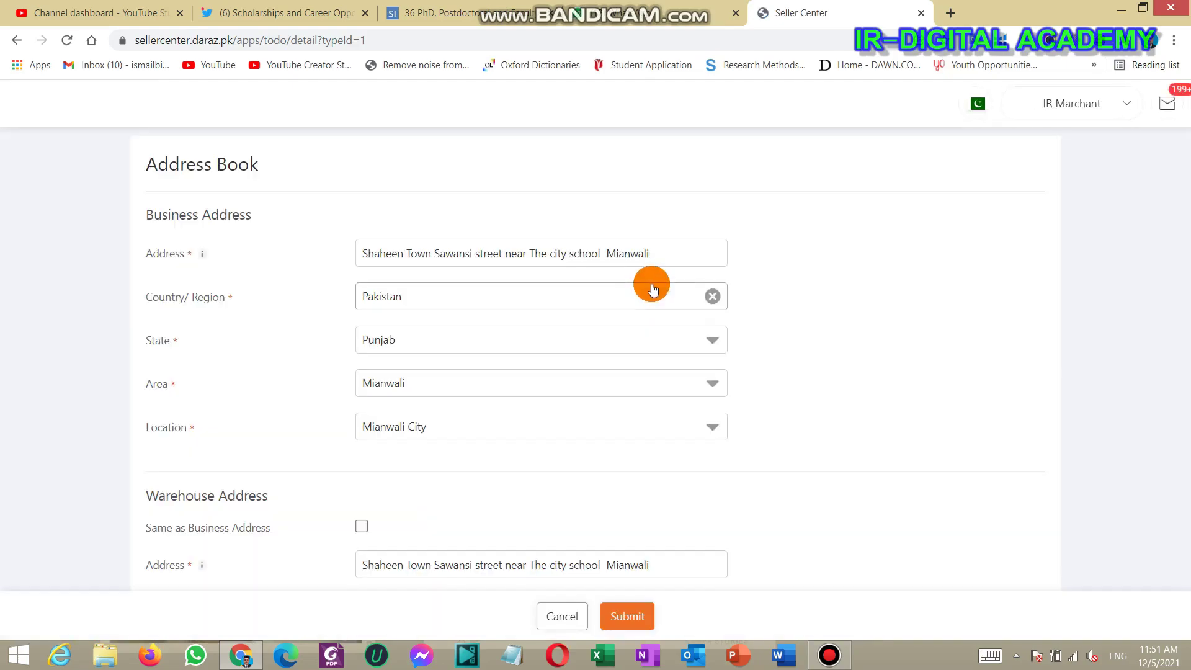
click(713, 296)
drag(704, 252, 314, 244)
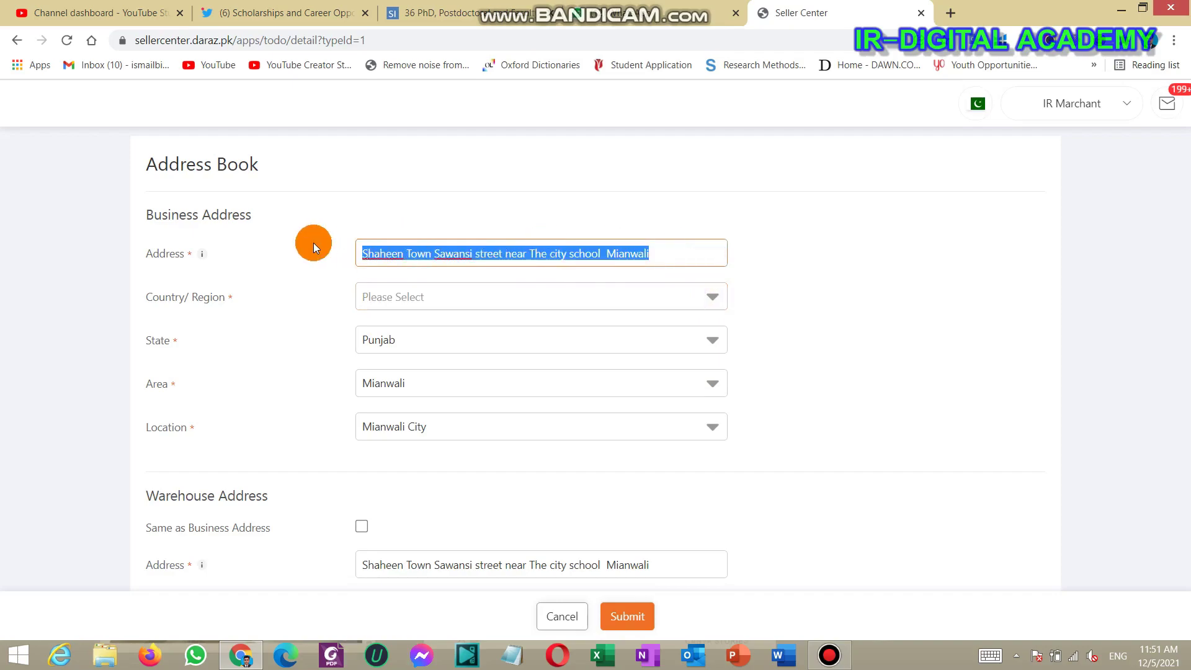
key(BackSpace)
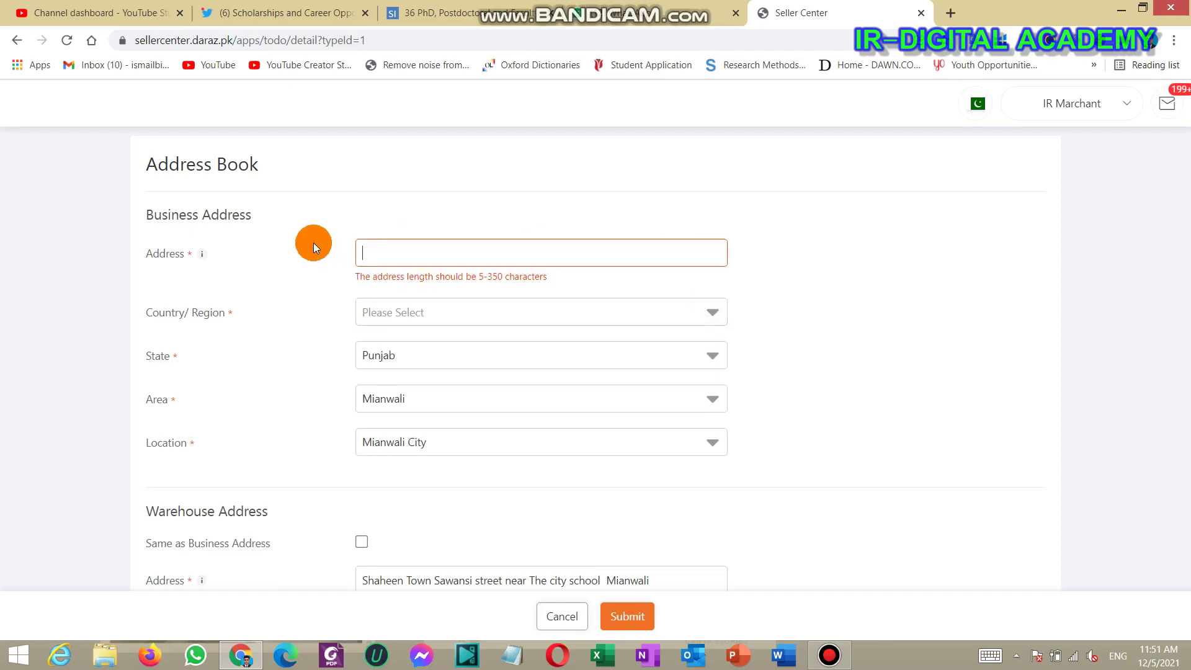
click(713, 356)
click(712, 399)
click(711, 444)
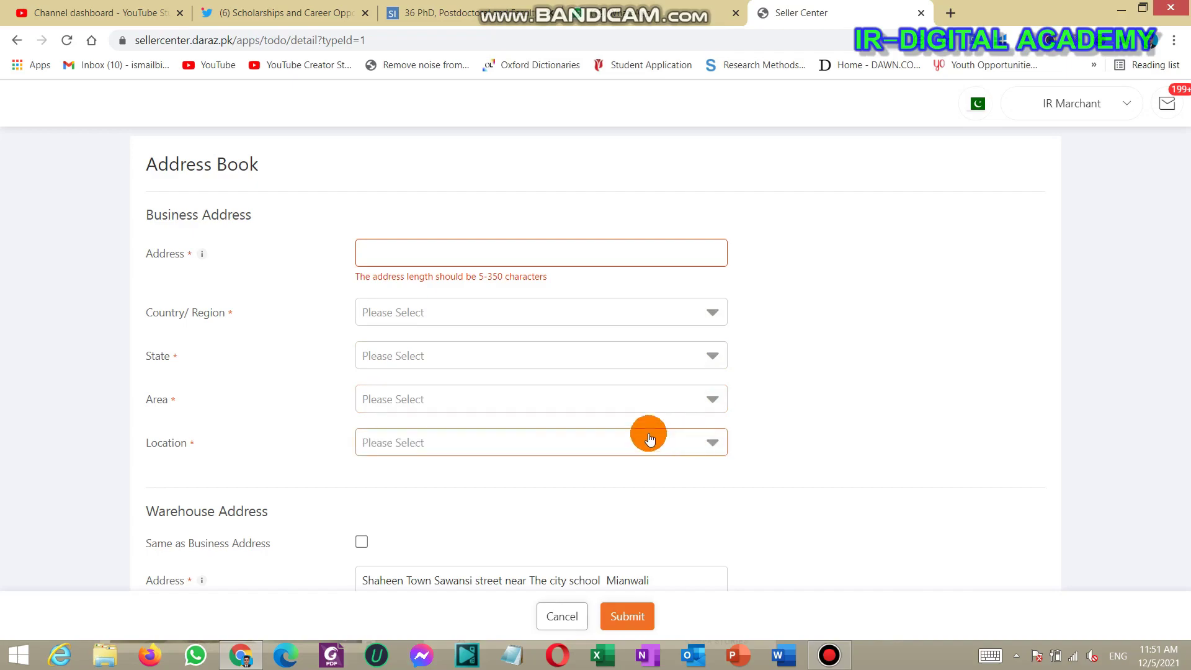
- Clear the warehouse address text, country, state, area and location fields
scroll(629, 441, down, 1)
drag(688, 504, 334, 492)
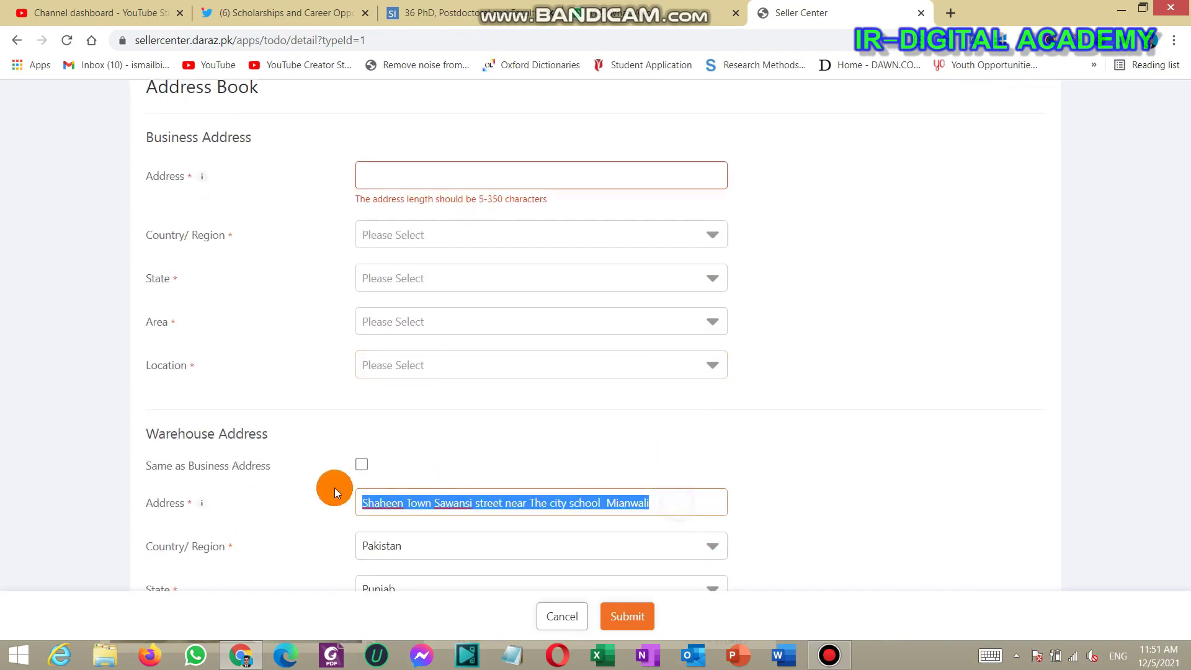
key(BackSpace)
scroll(750, 409, down, 2)
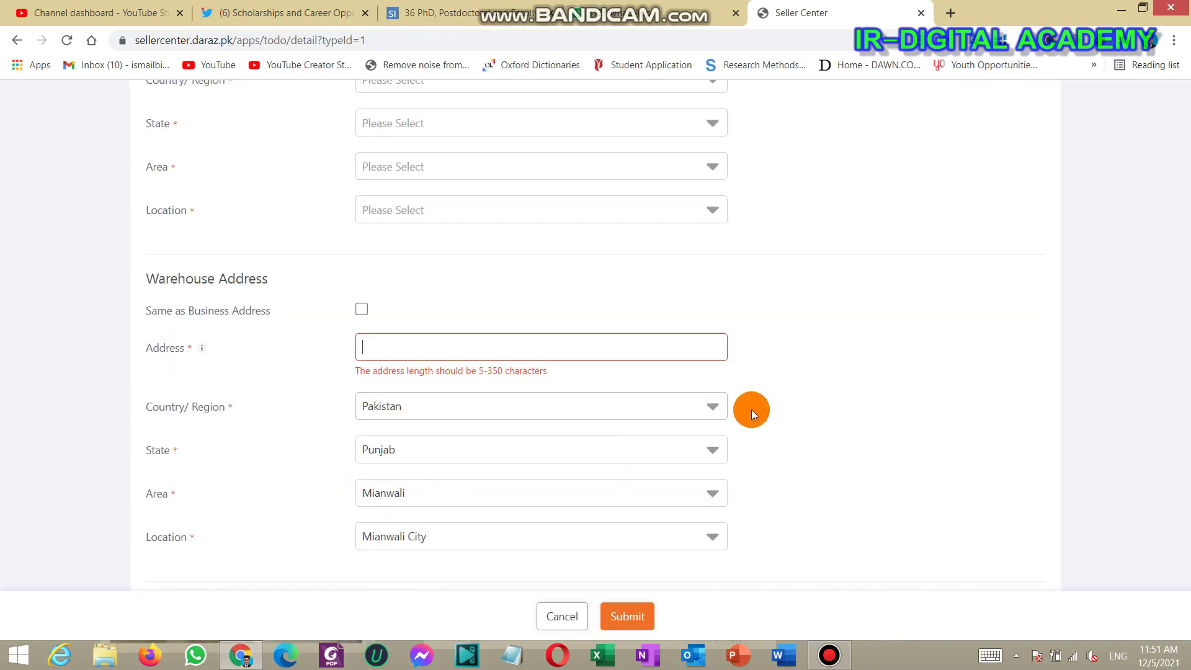
click(712, 406)
click(712, 450)
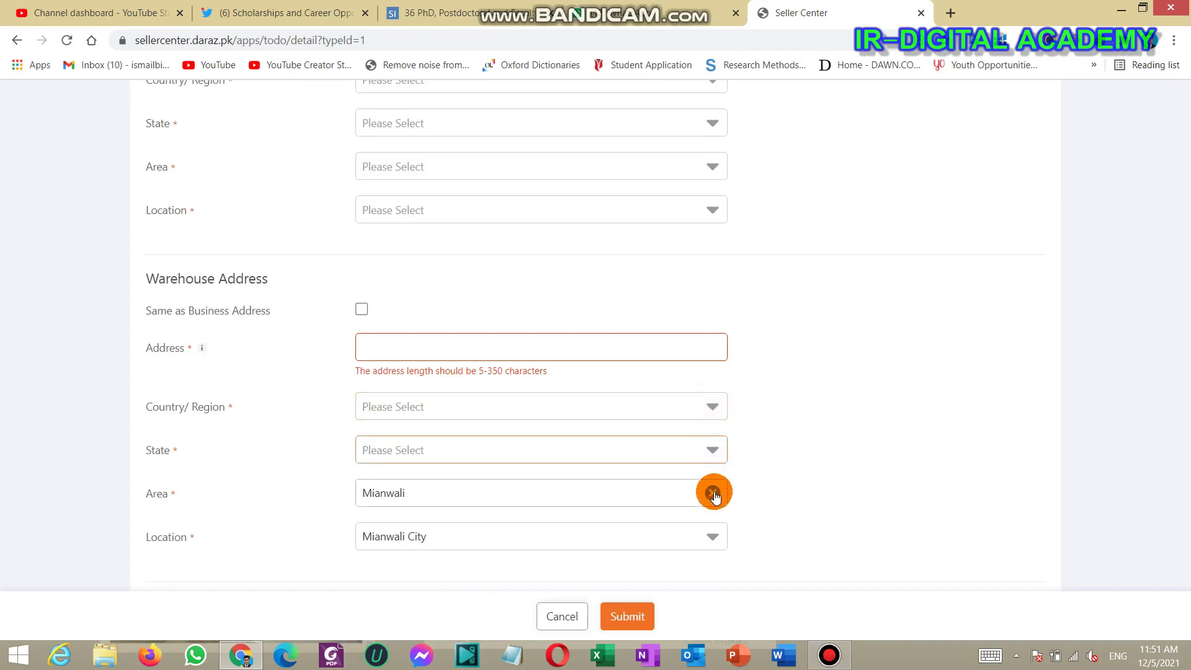
click(712, 493)
click(713, 537)
scroll(786, 485, up, 3)
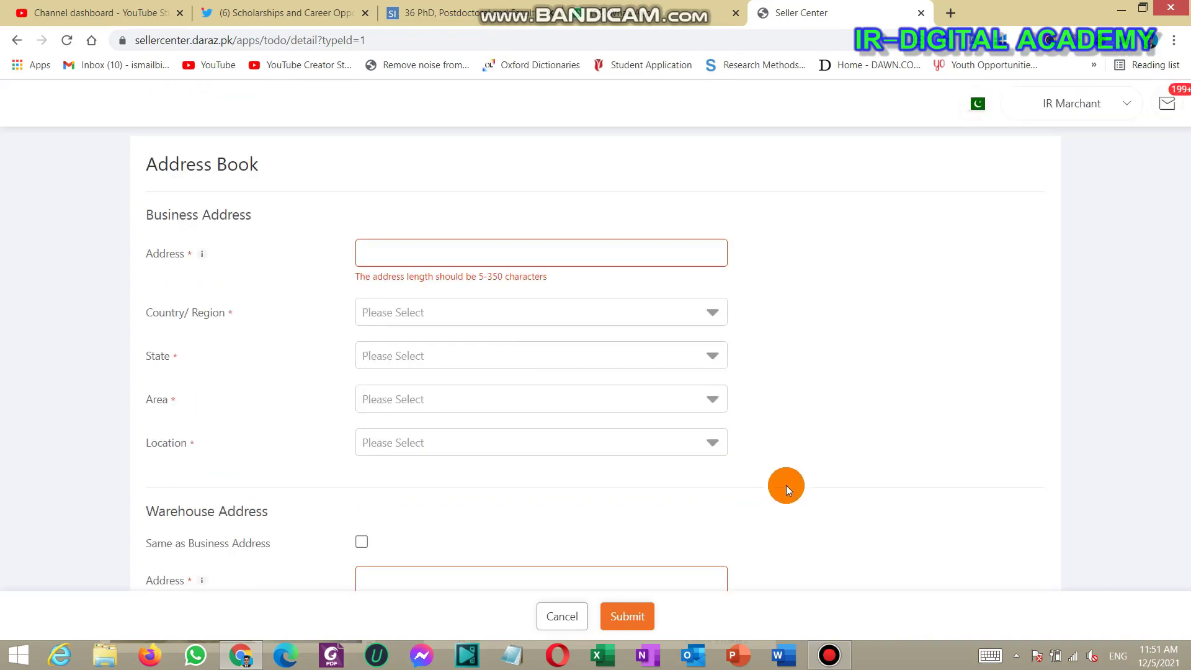
- Enter the new street address in the Business Address text box
click(510, 256)
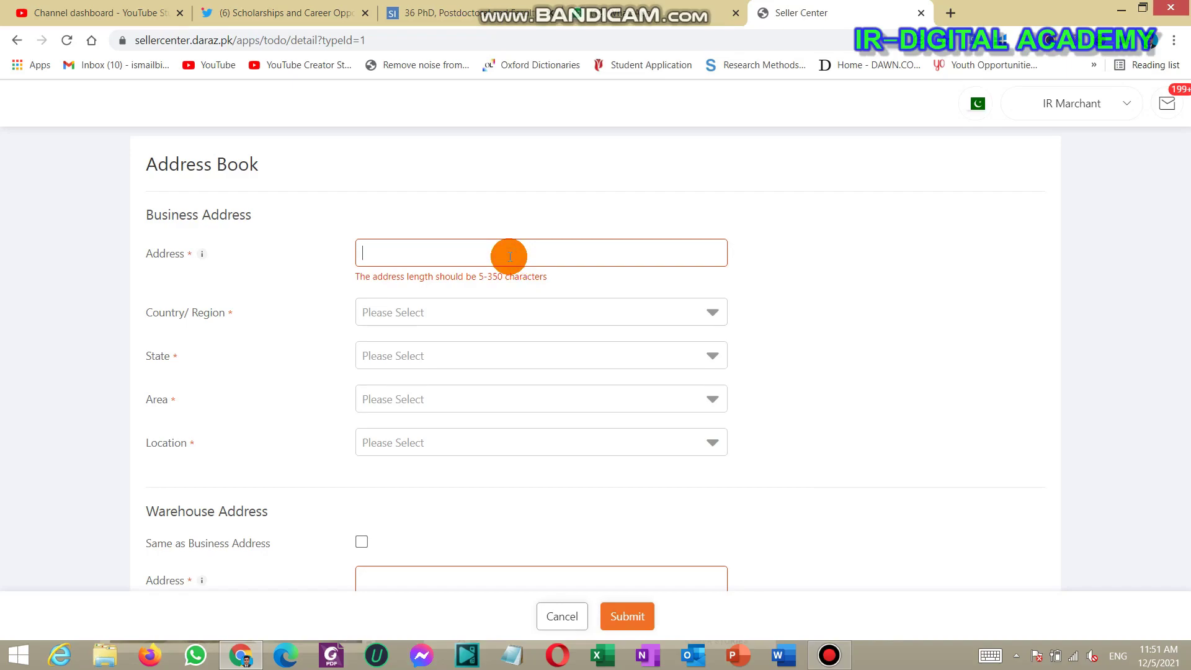
text(shaheen )
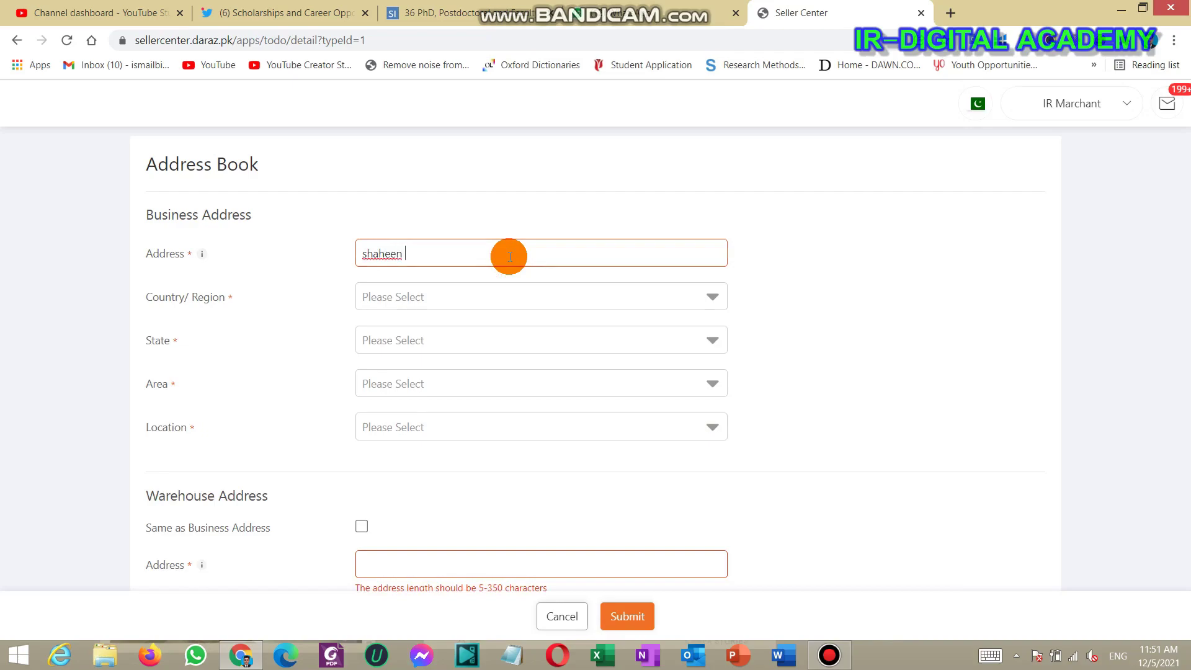
text(town , hose no 1111)
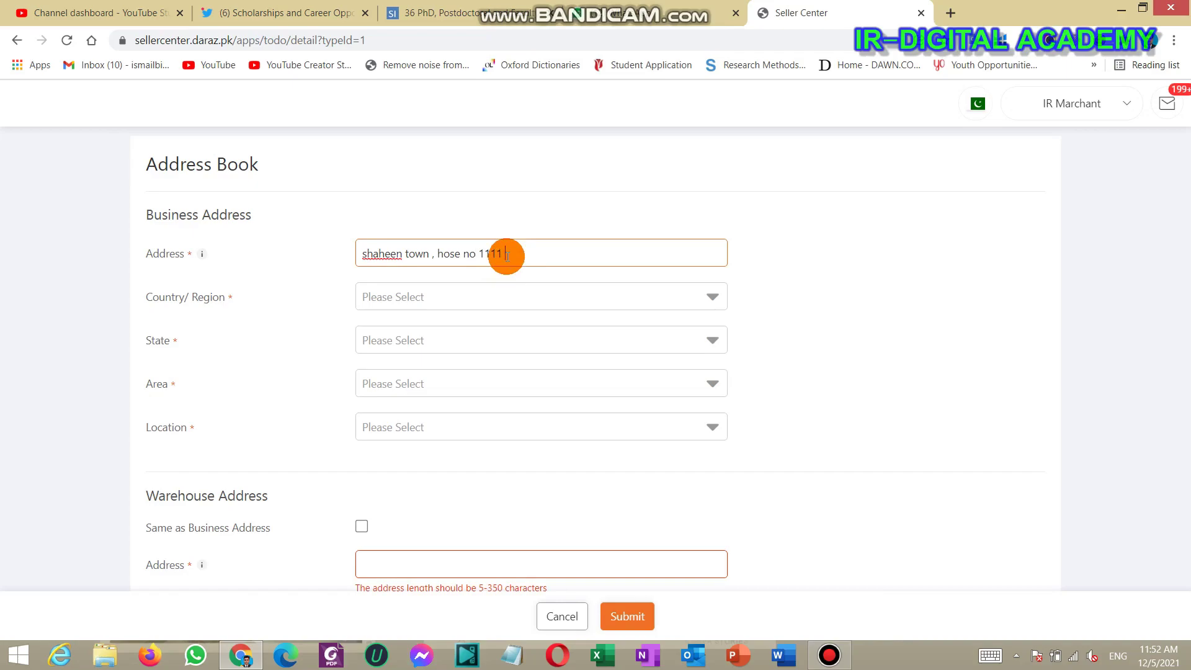
click(255, 219)
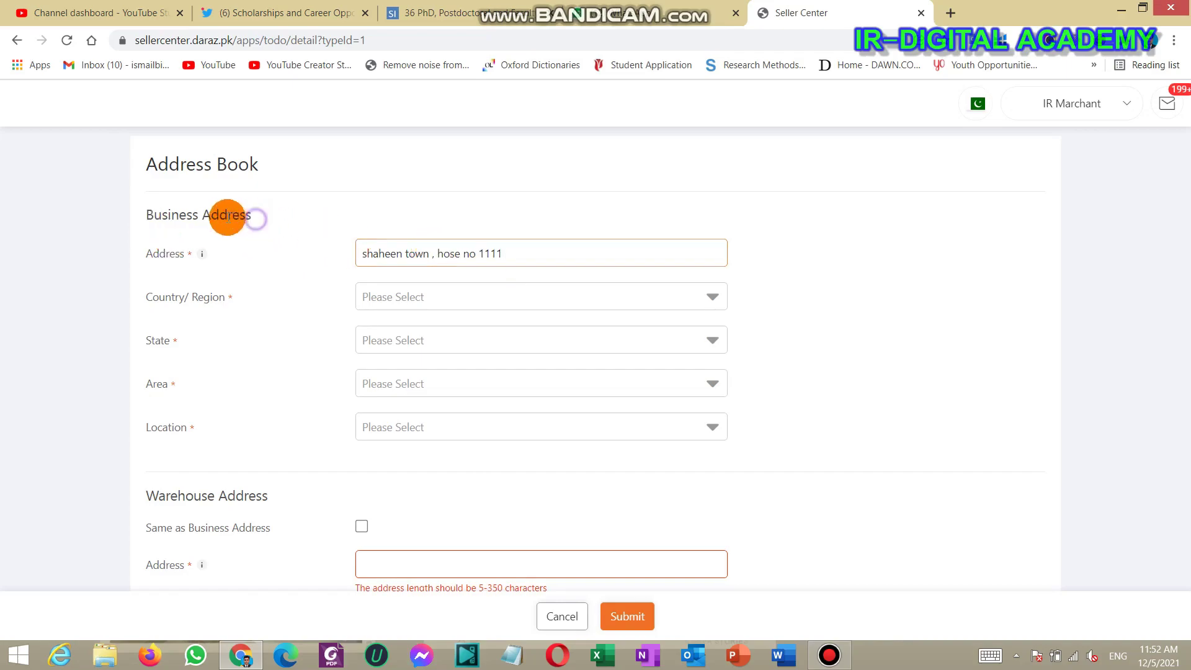
double_click(227, 217)
click(277, 225)
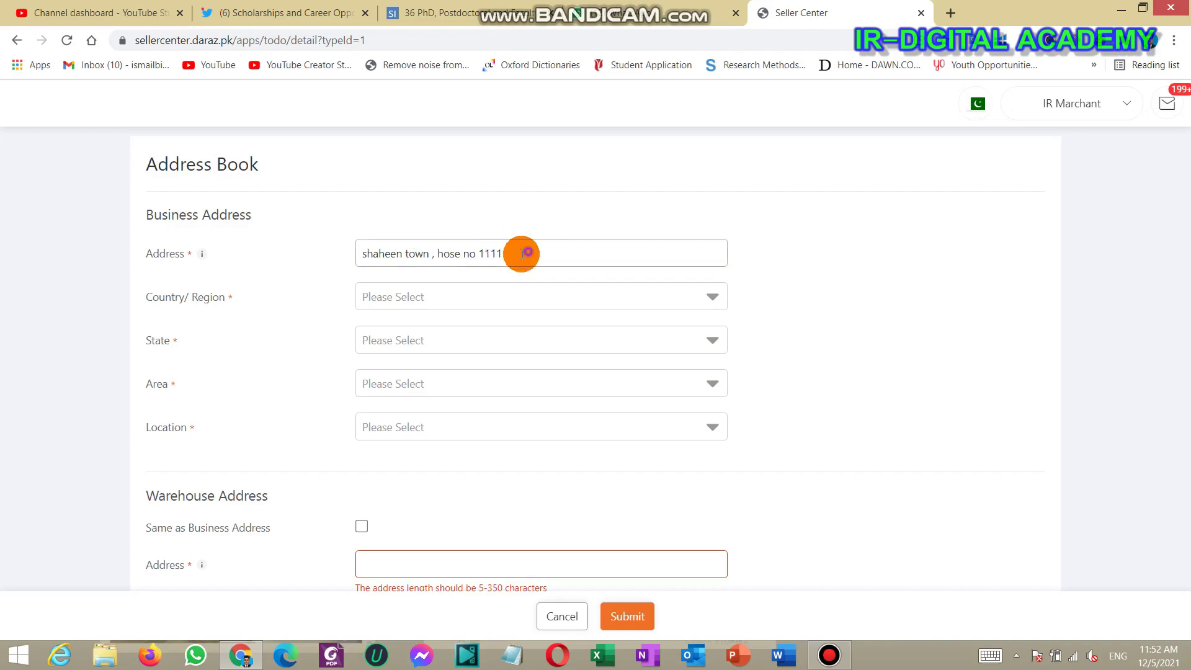
drag(520, 253, 380, 250)
click(494, 253)
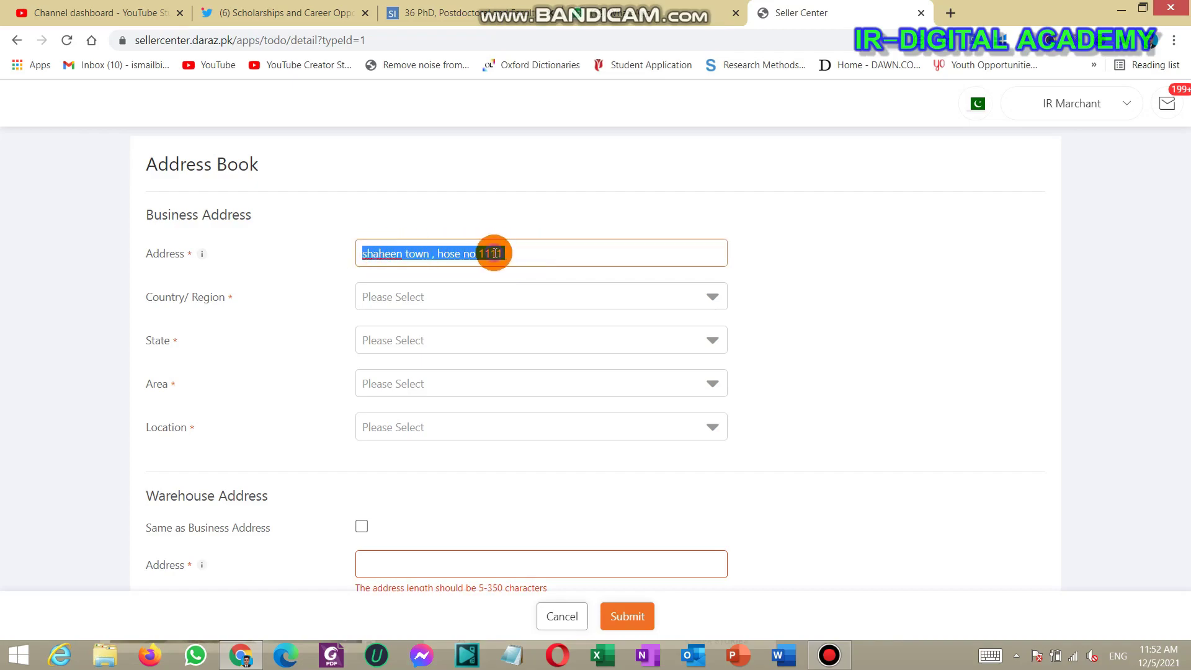
- Set the business address country to Pakistan and state to Punjab
click(485, 304)
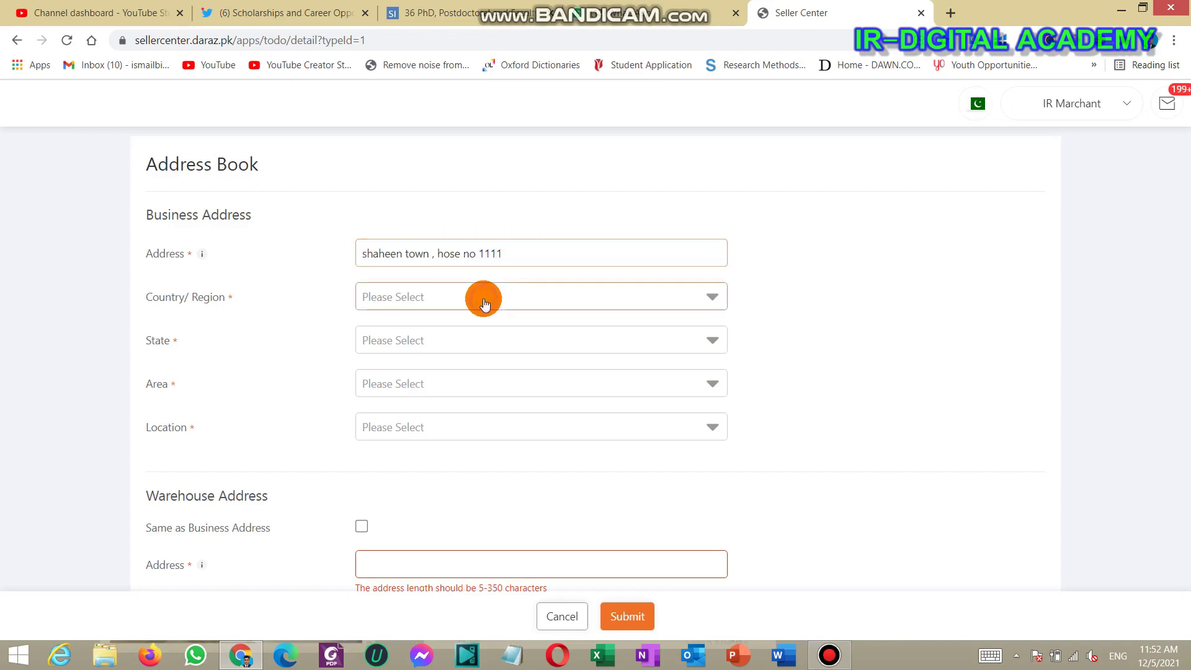
click(485, 304)
click(485, 304)
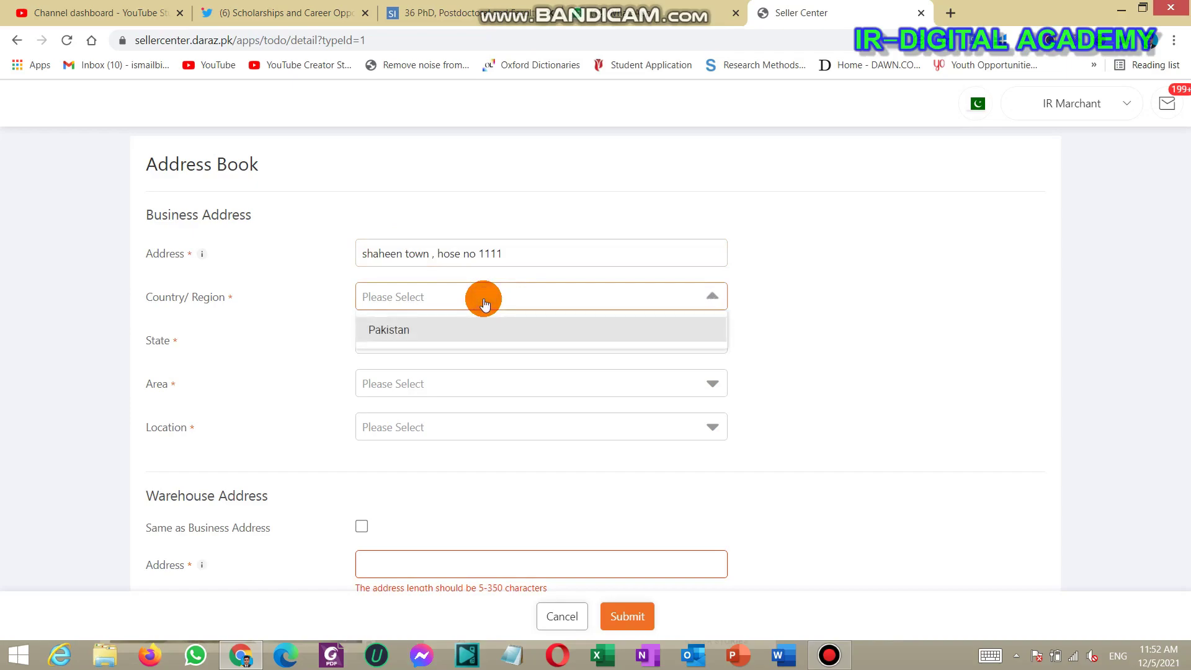
click(483, 333)
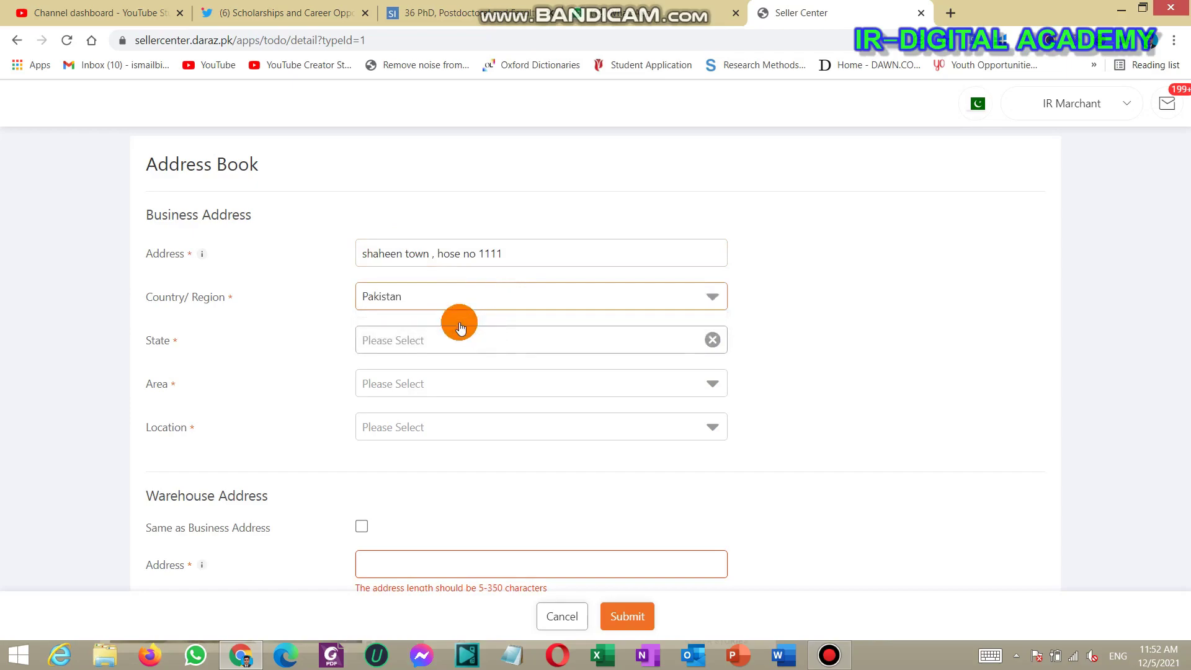
scroll(345, 318, down, 1)
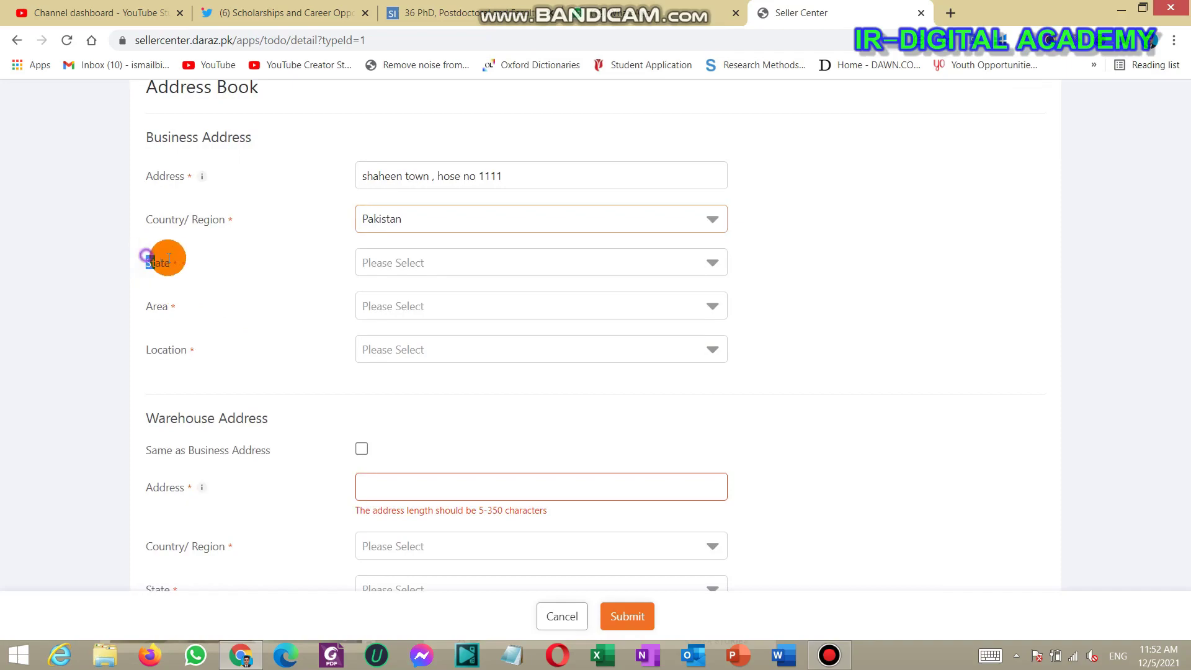
double_click(155, 261)
click(419, 269)
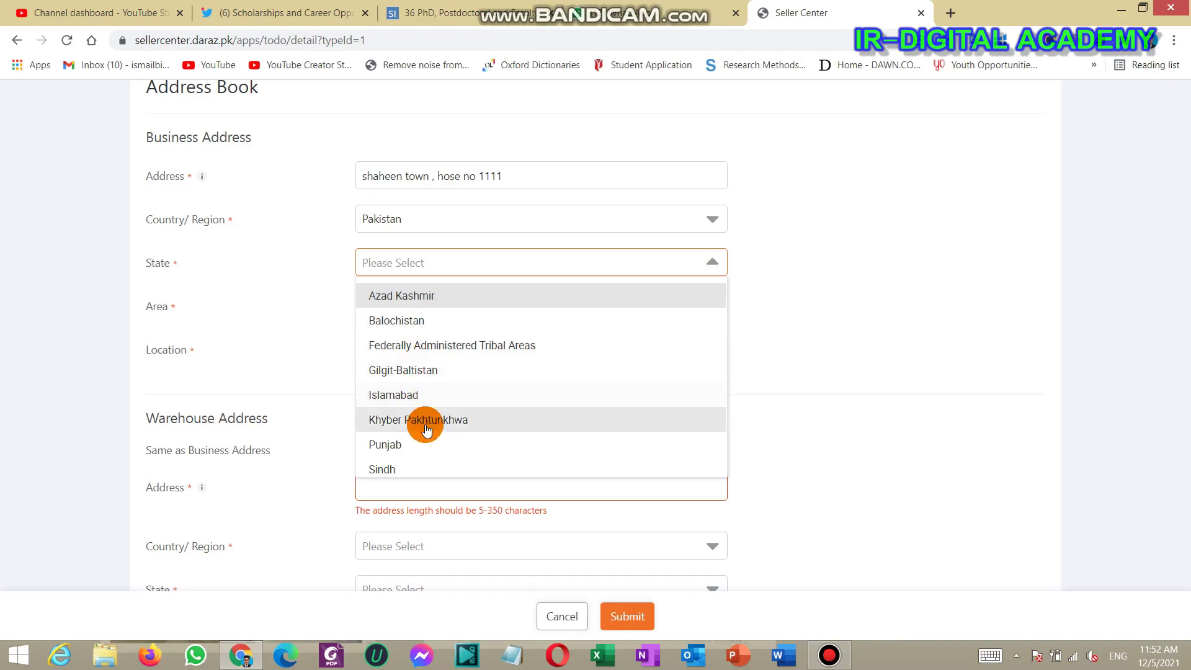
scroll(418, 421, down, 1)
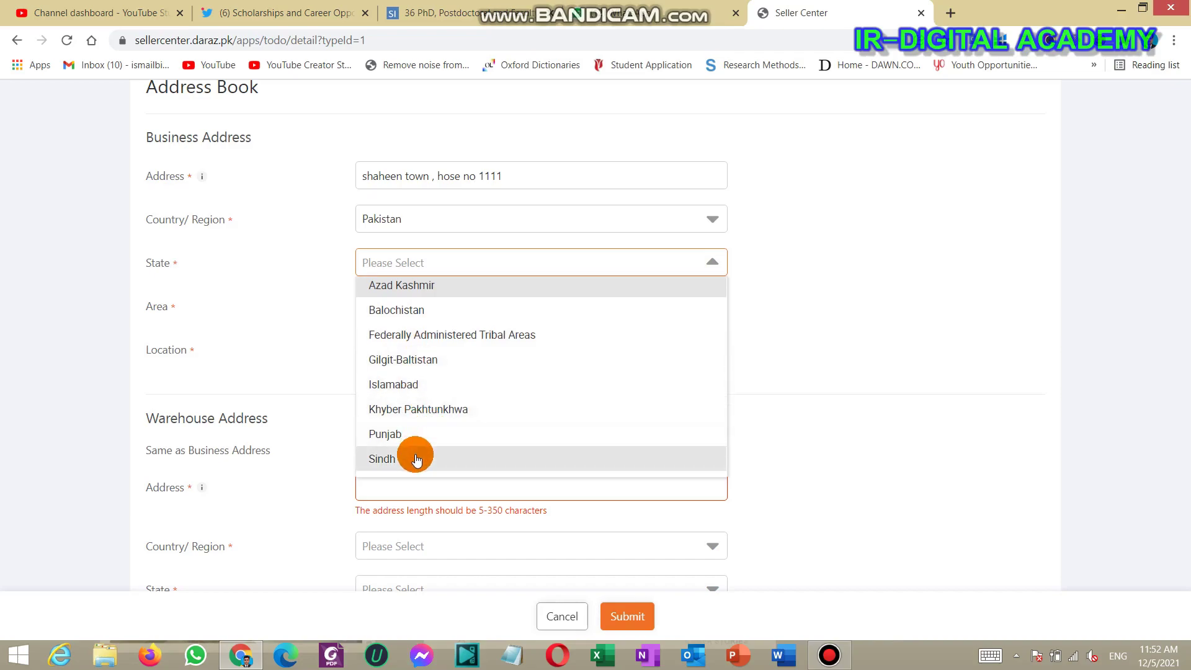
click(414, 435)
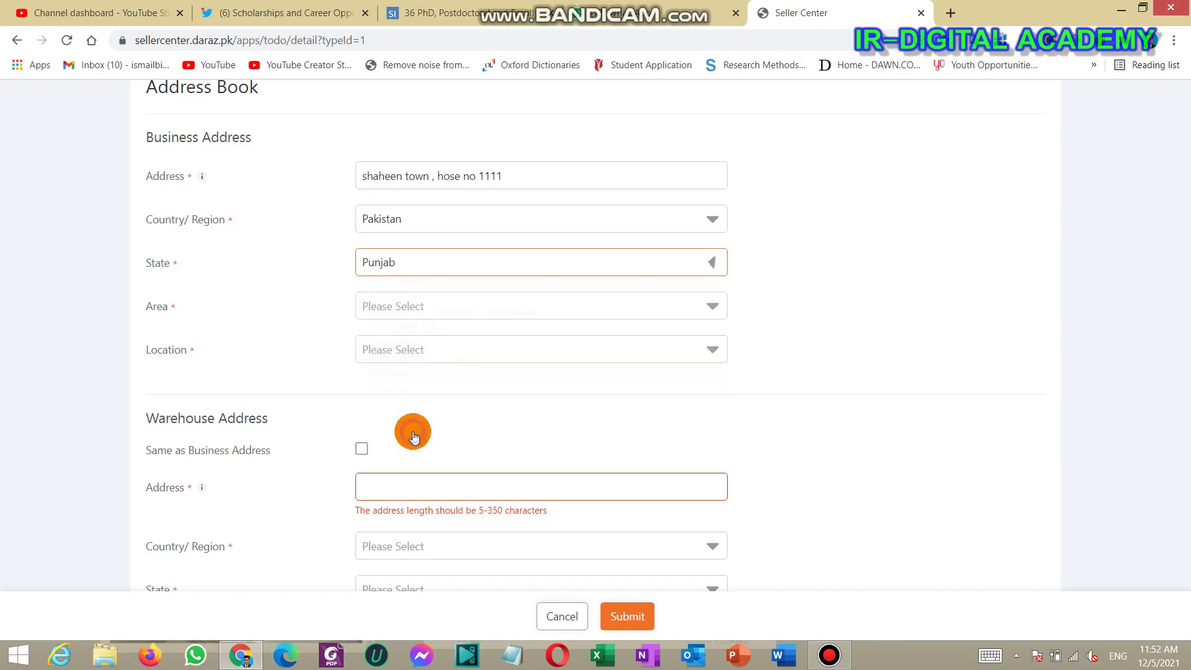
click(348, 337)
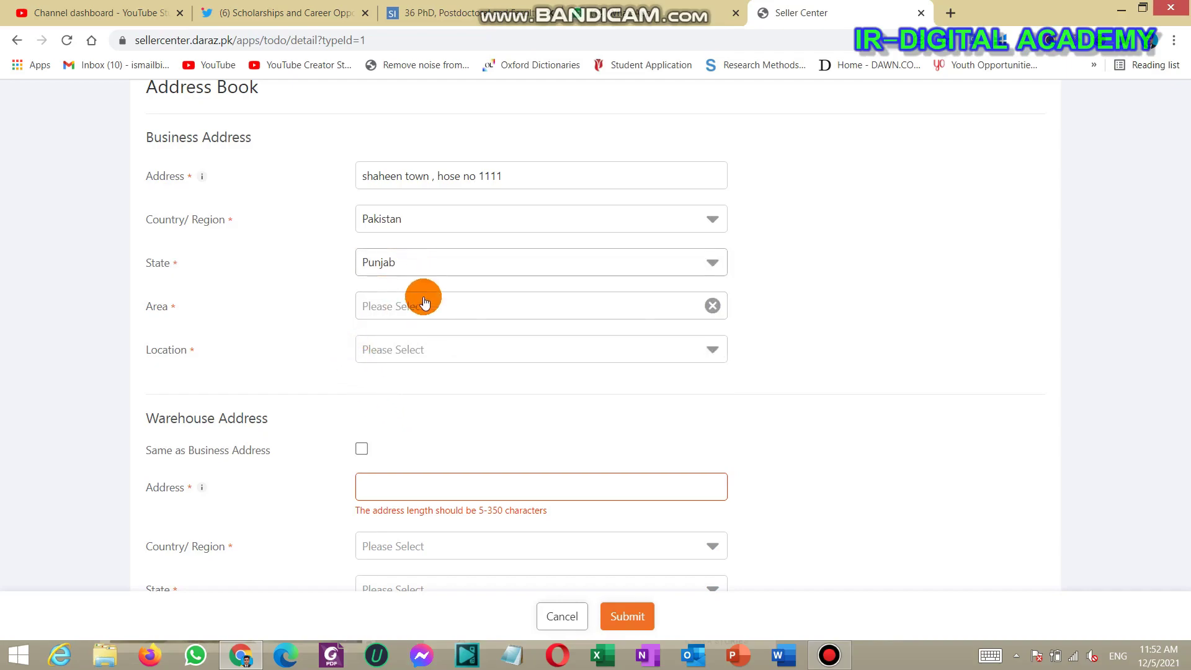
- Skip the area and choose Mianwali City from the business Location list
click(424, 310)
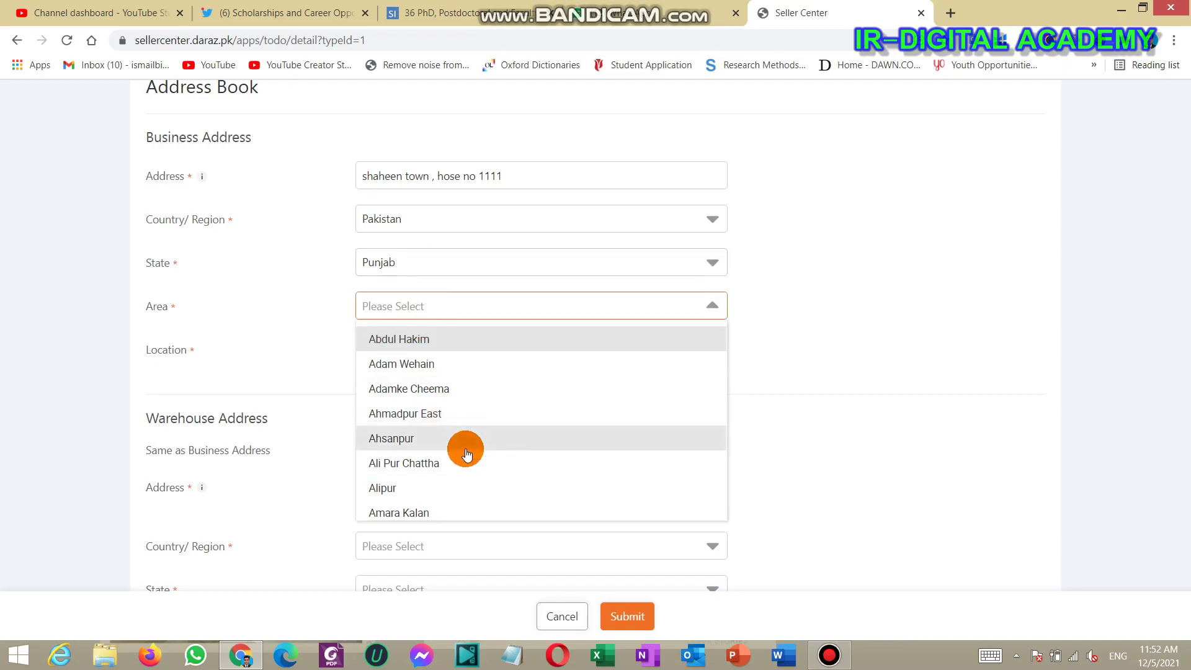
click(473, 308)
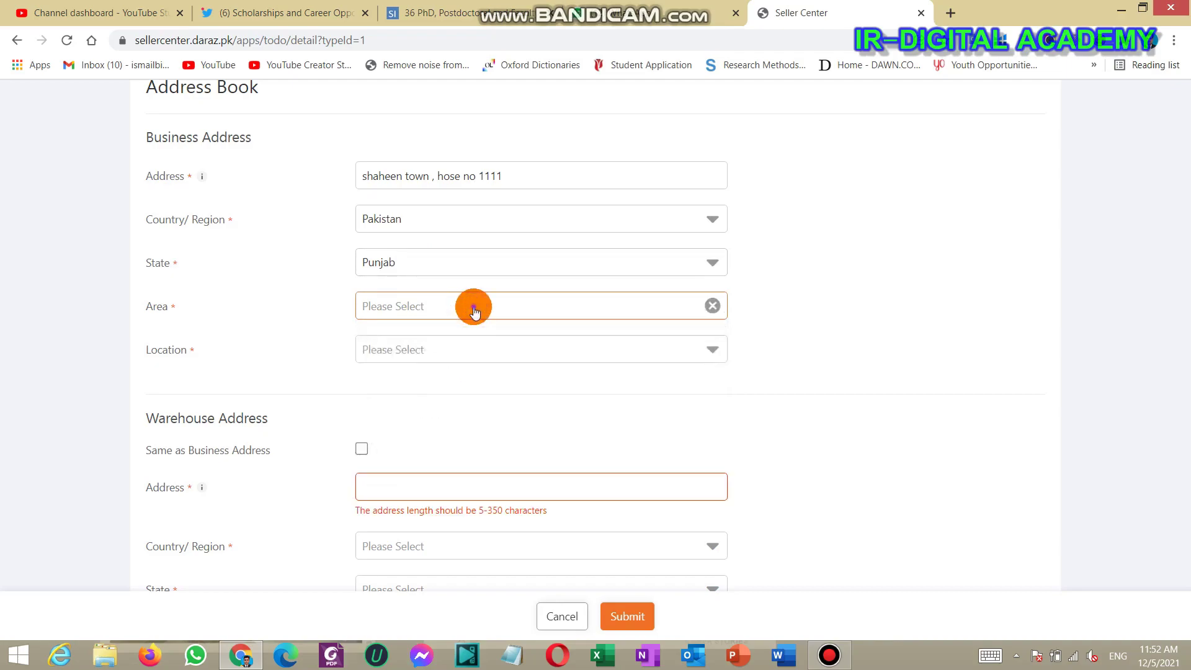
click(474, 309)
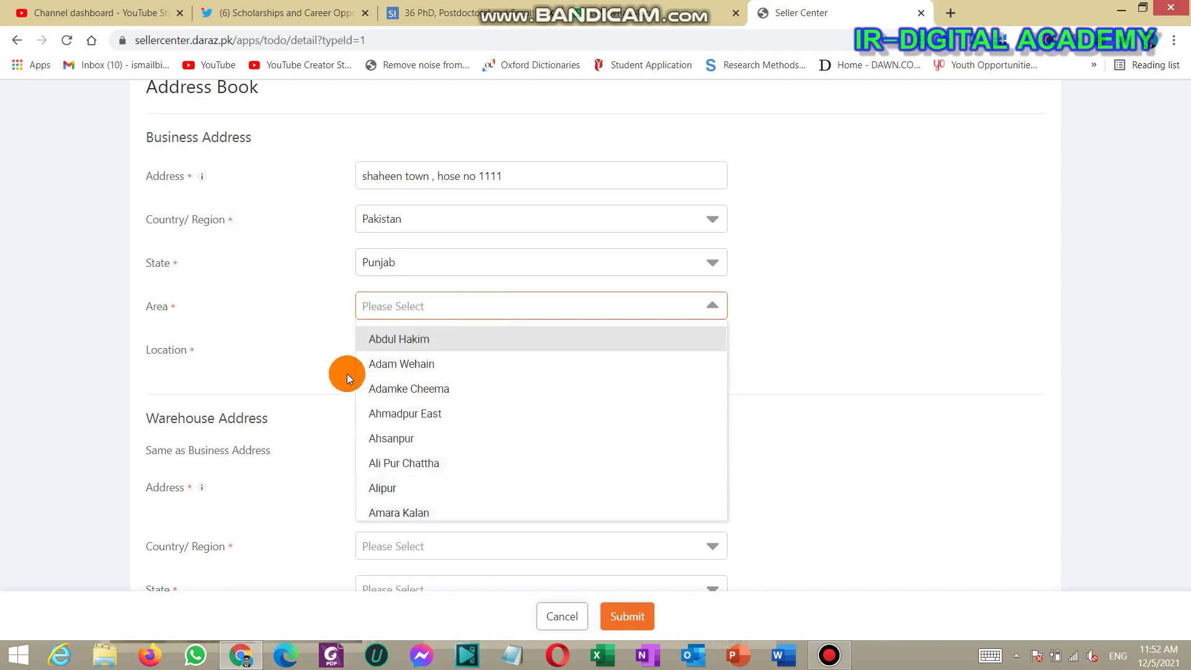
click(334, 358)
scroll(360, 337, down, 1)
click(441, 278)
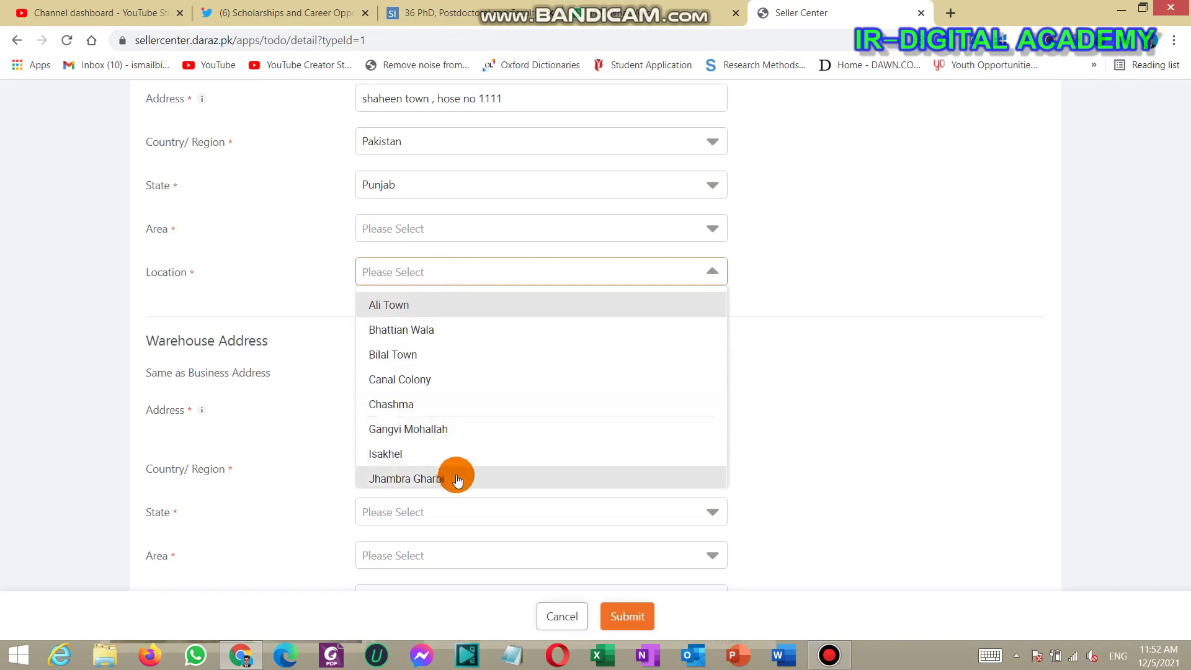
scroll(422, 366, down, 1)
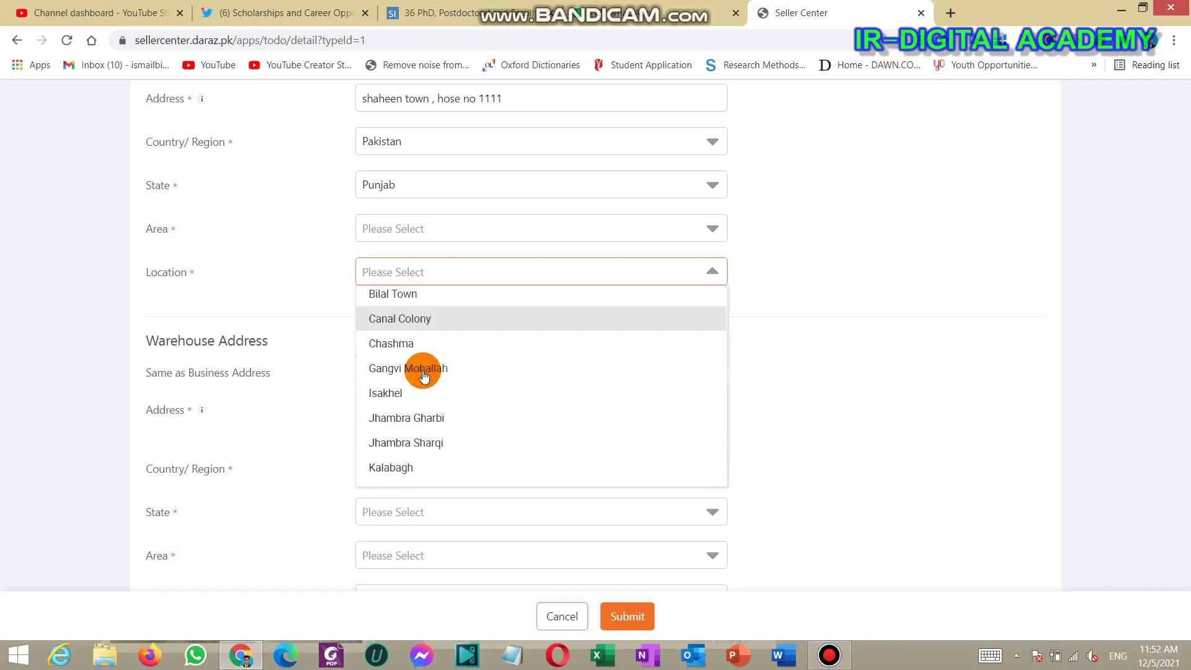
scroll(424, 376, down, 4)
scroll(423, 378, up, 1)
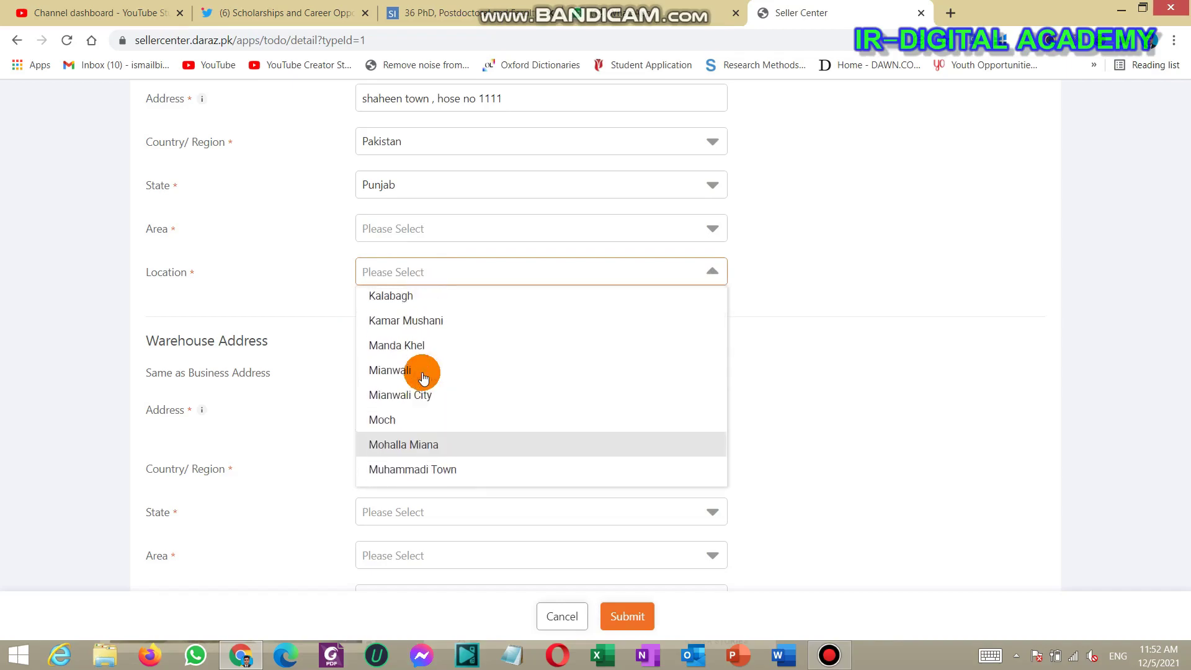
click(417, 394)
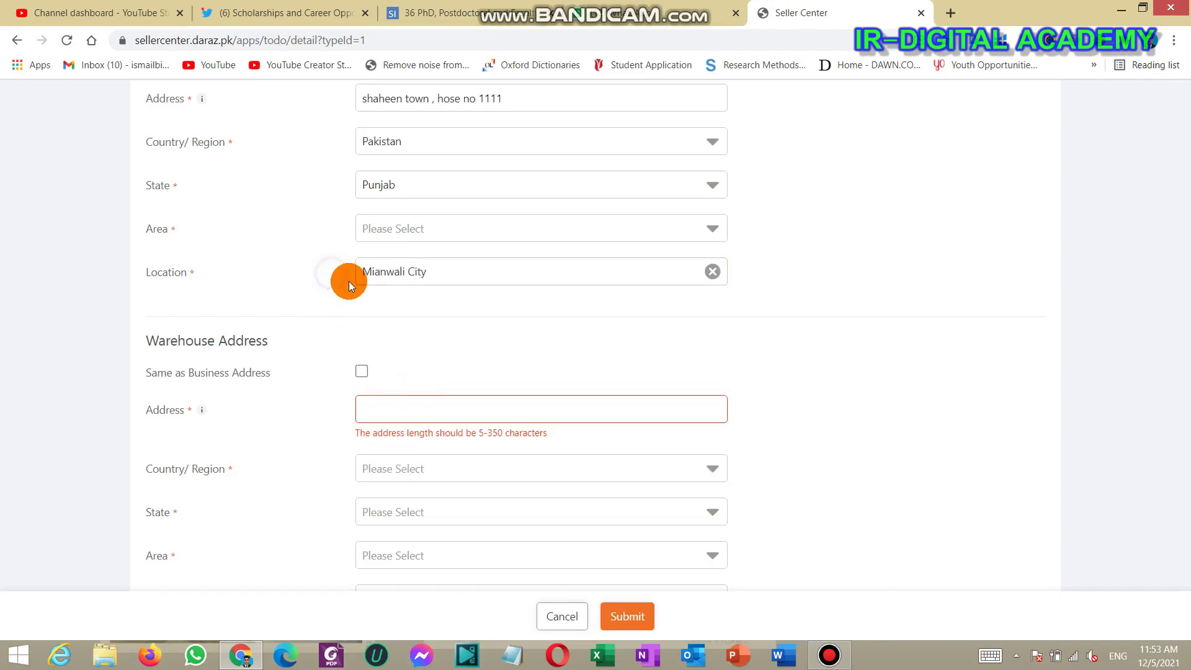
- Tick Same as Business Address under Warehouse Address so it copies the business details
scroll(322, 287, down, 1)
scroll(322, 287, down, 1)
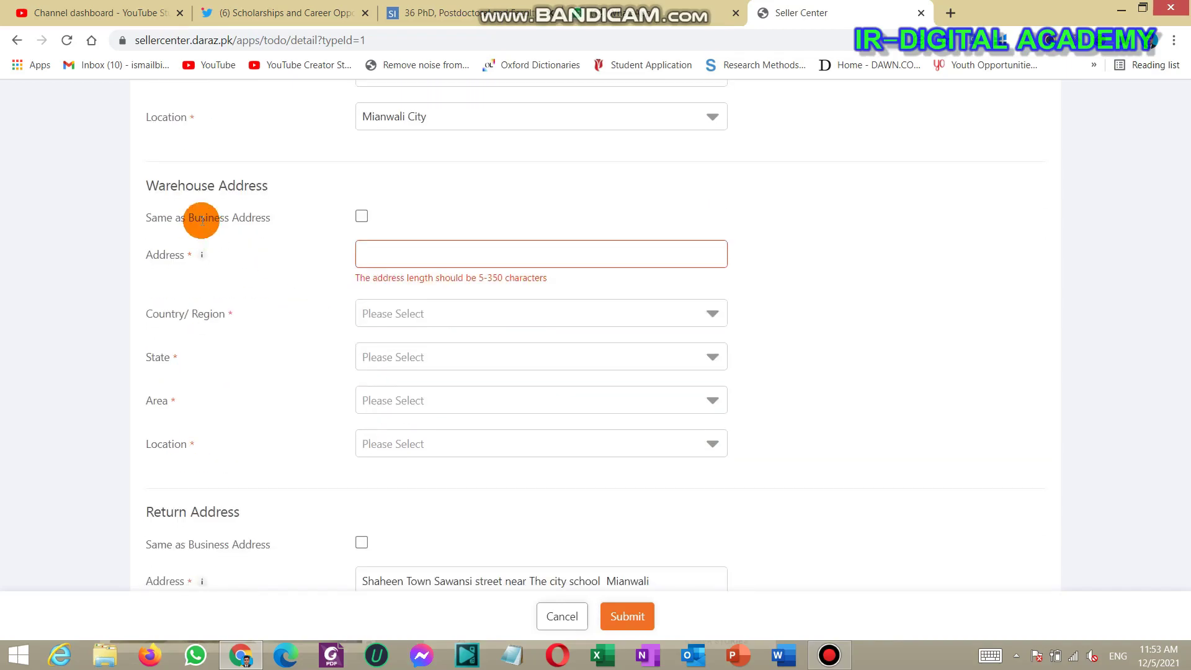
drag(148, 182, 274, 188)
click(284, 204)
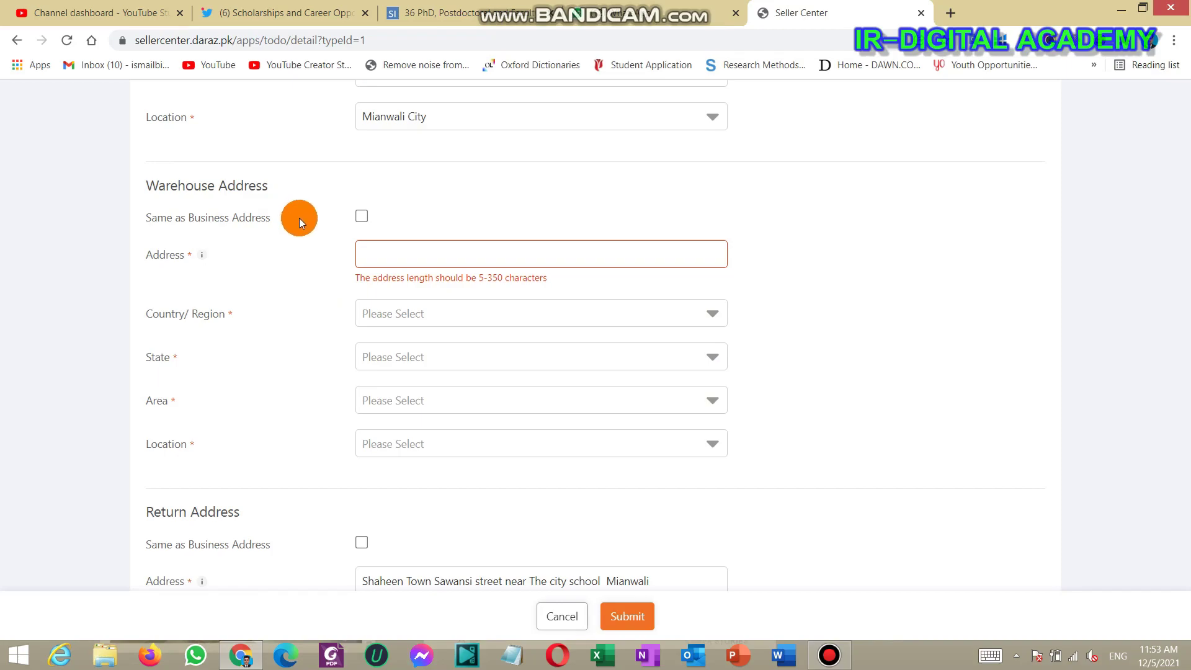
click(385, 248)
scroll(124, 210, up, 4)
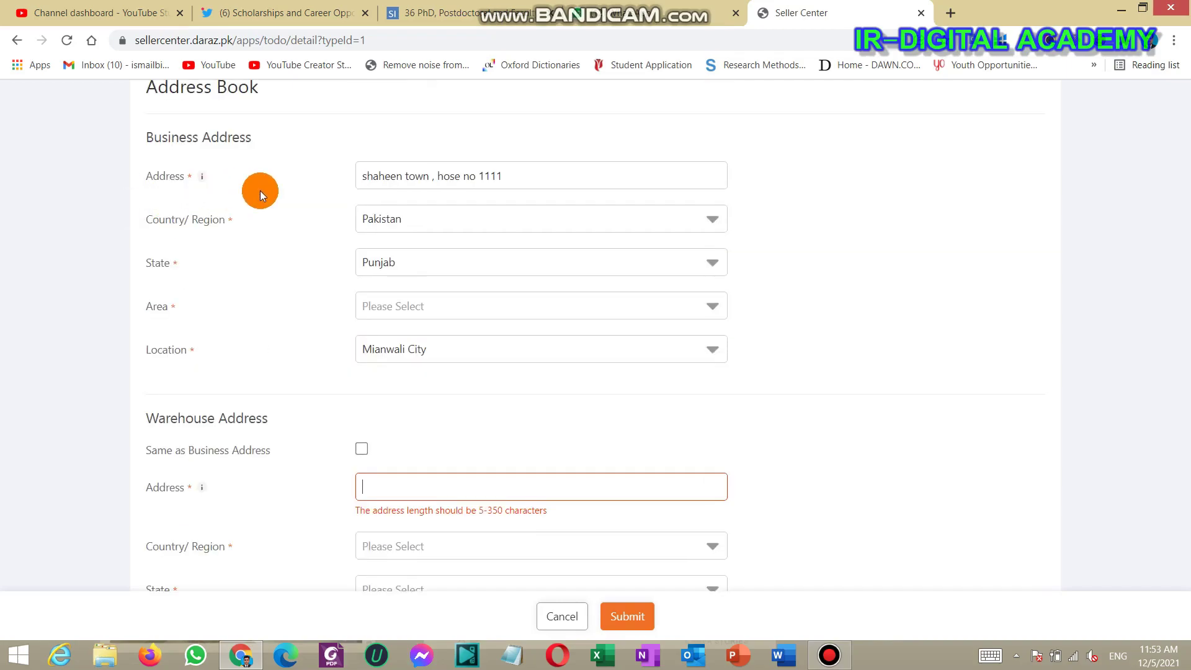
scroll(309, 207, down, 3)
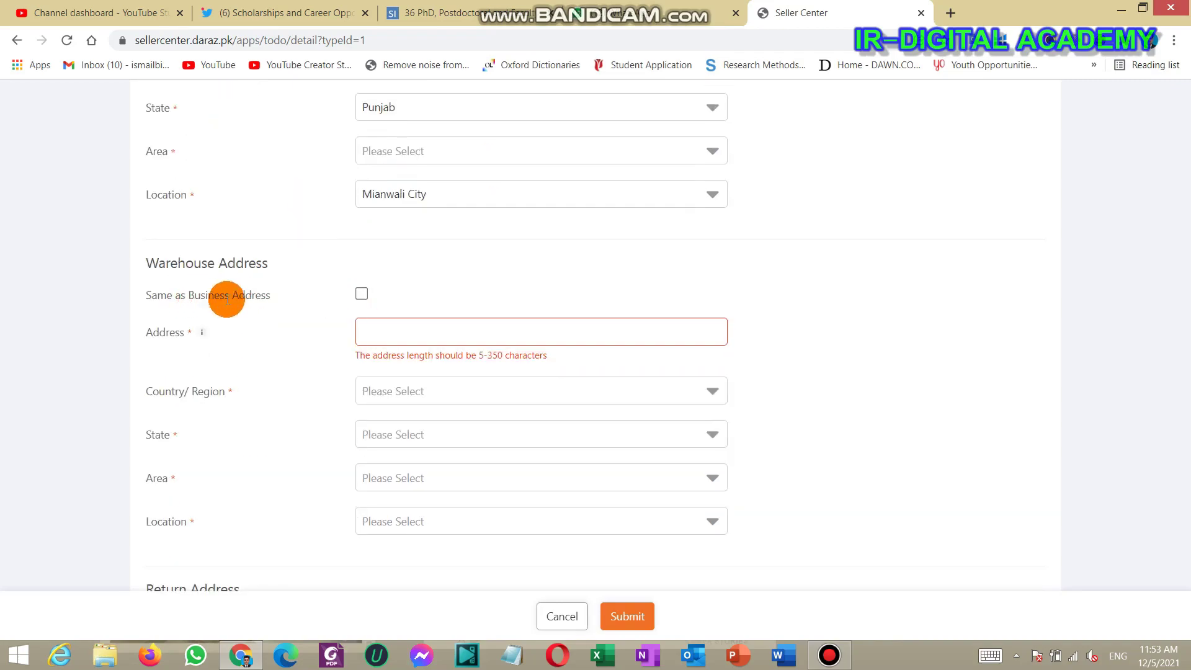
click(362, 295)
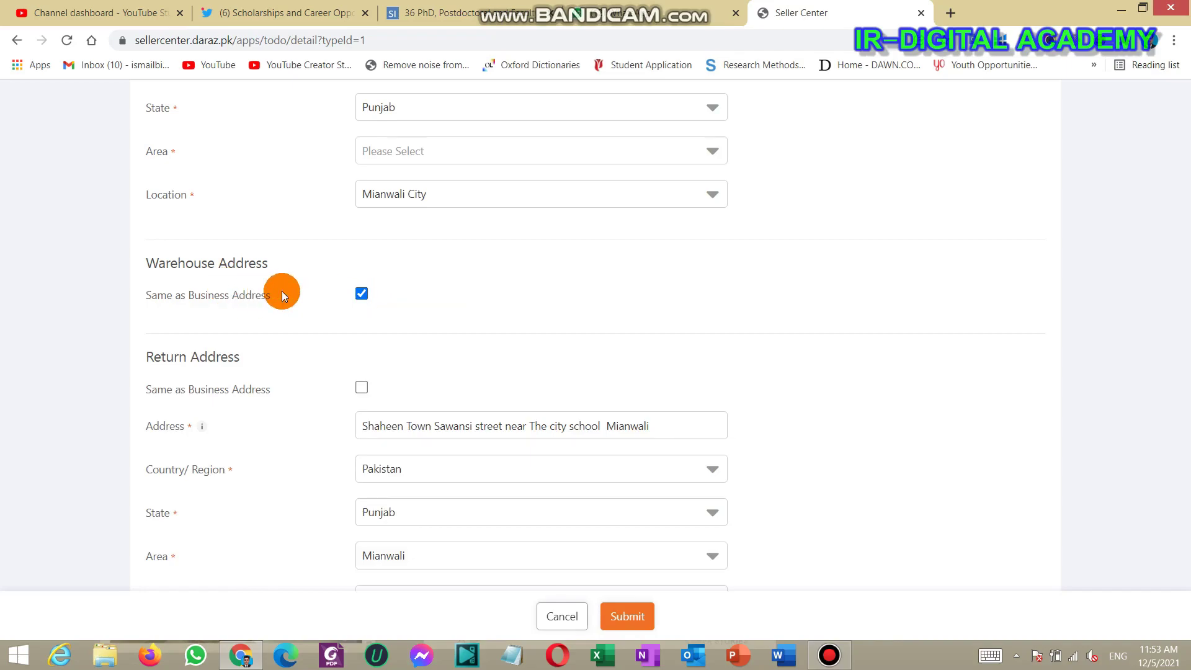
scroll(310, 283, up, 4)
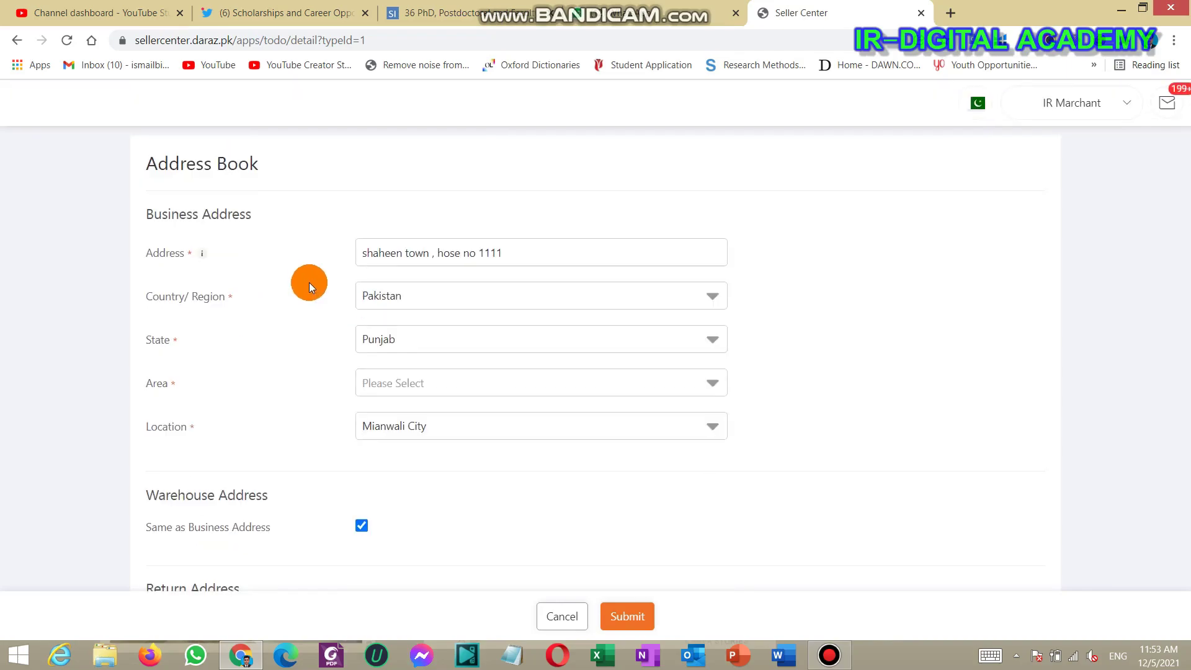
scroll(309, 282, down, 5)
scroll(372, 283, down, 2)
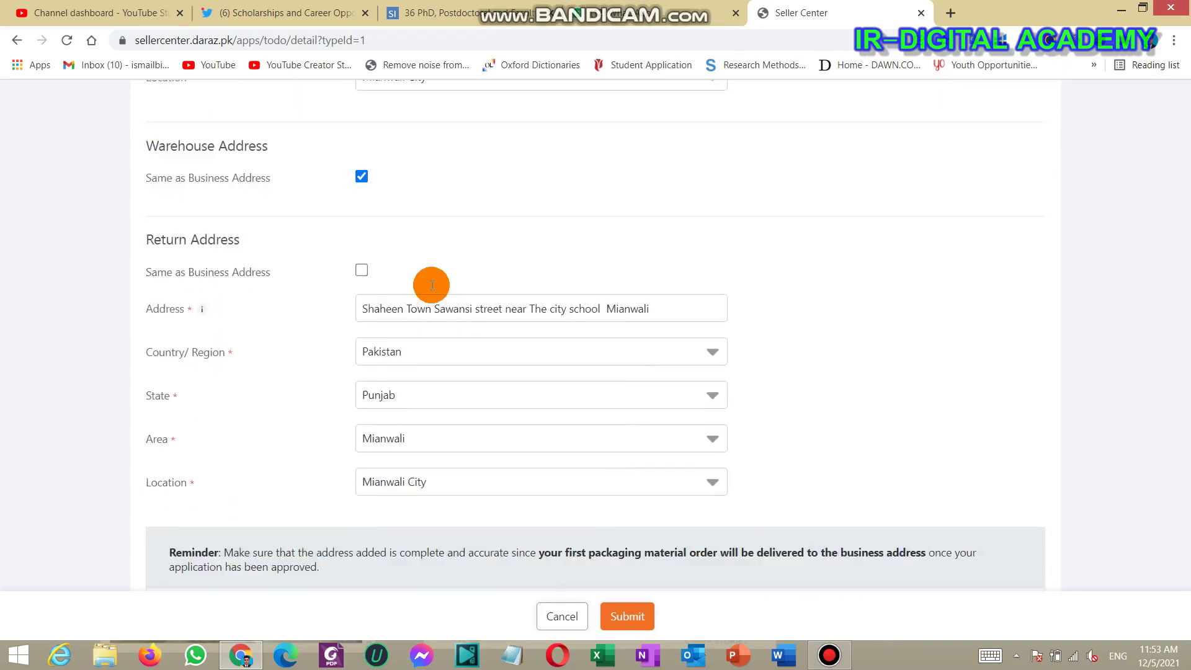
- Delete the old return address text and tick the return address's Same as Business Address box
click(651, 271)
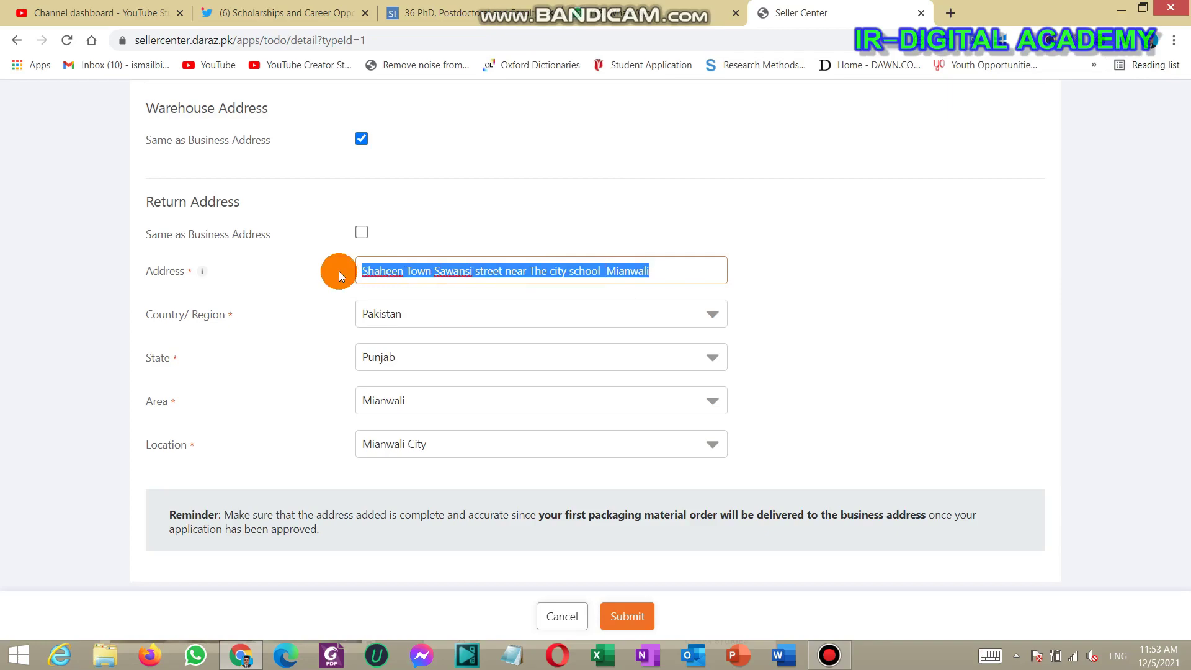
key(BackSpace)
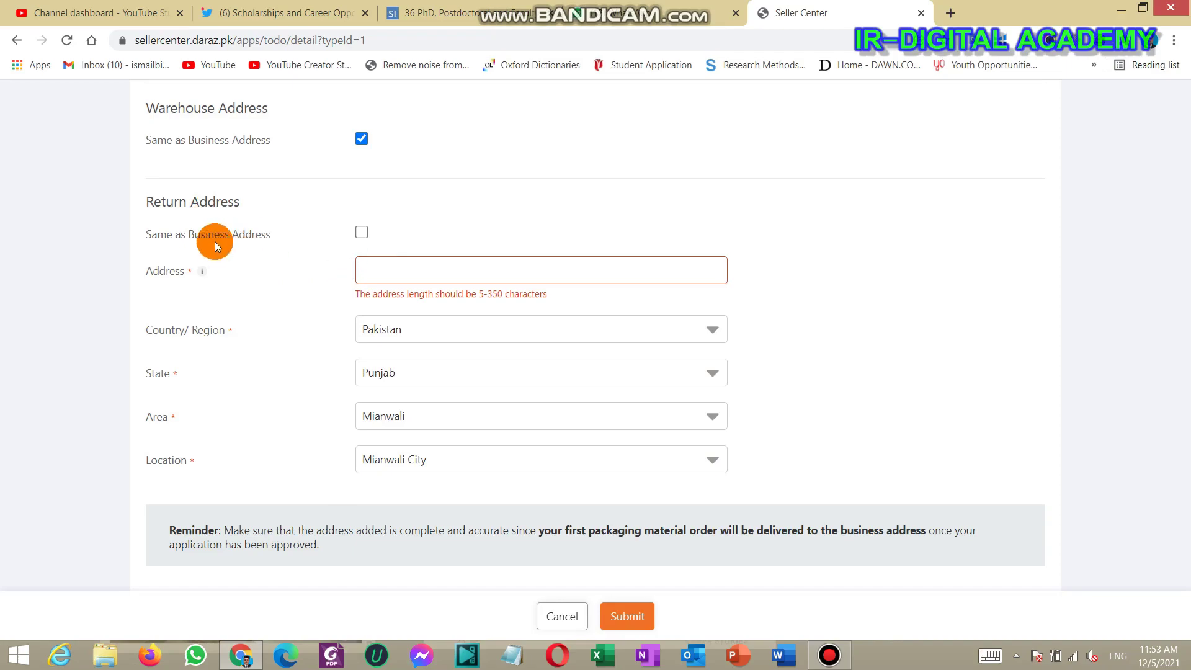
click(361, 232)
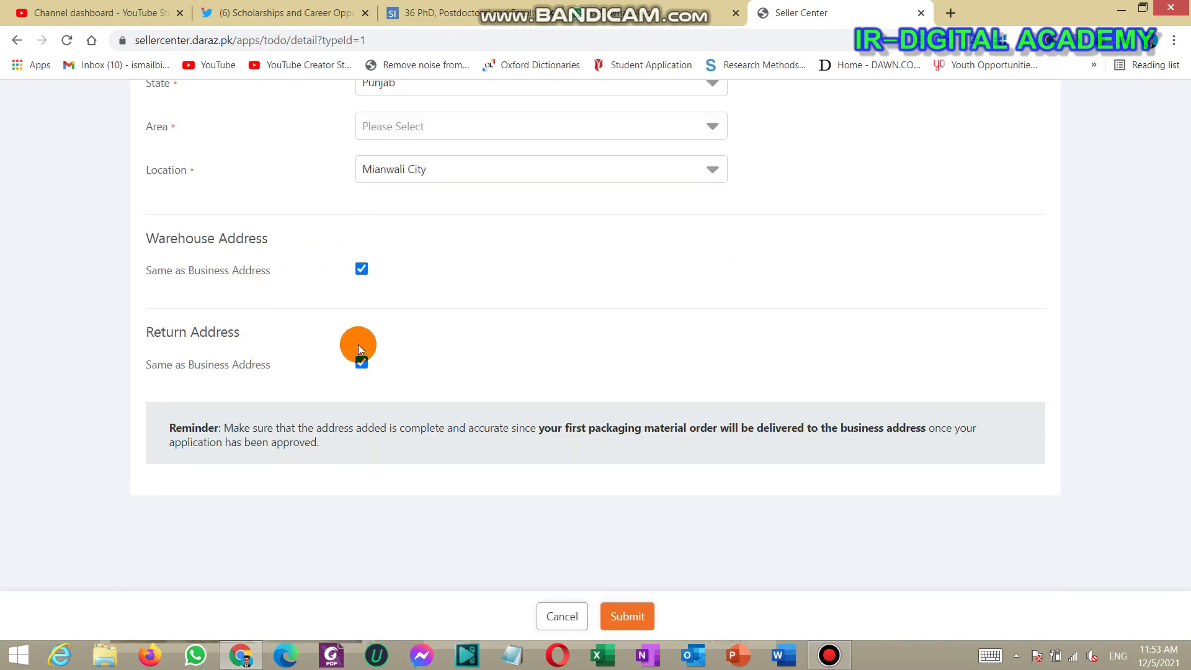
scroll(314, 274, up, 4)
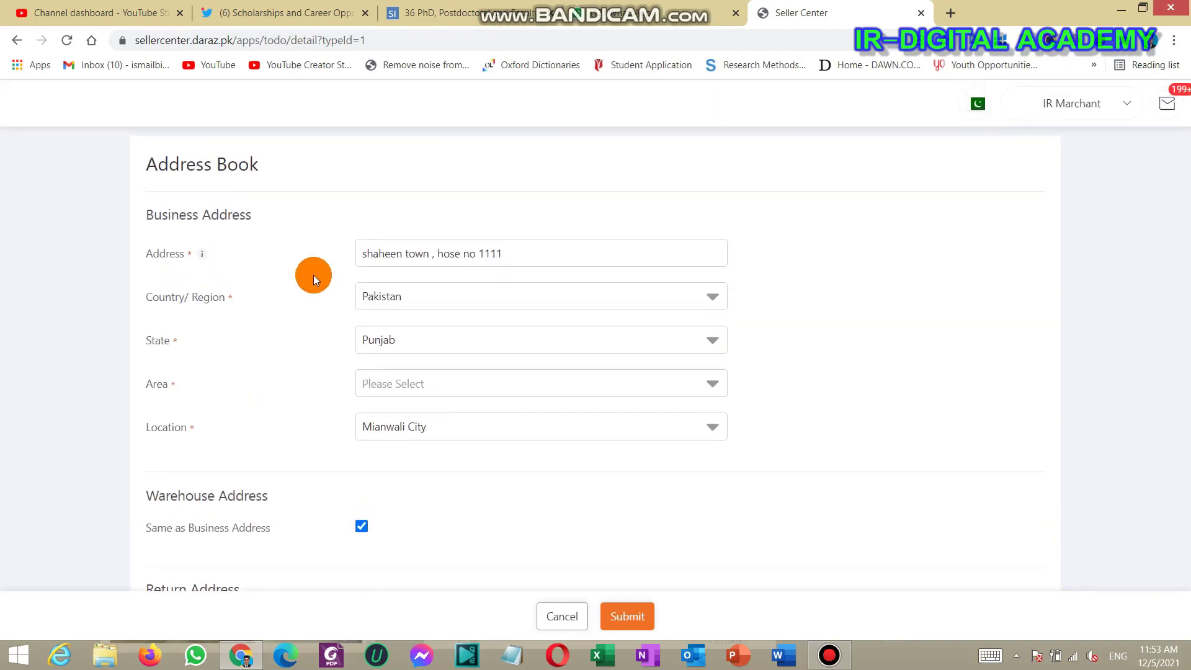
scroll(314, 279, down, 4)
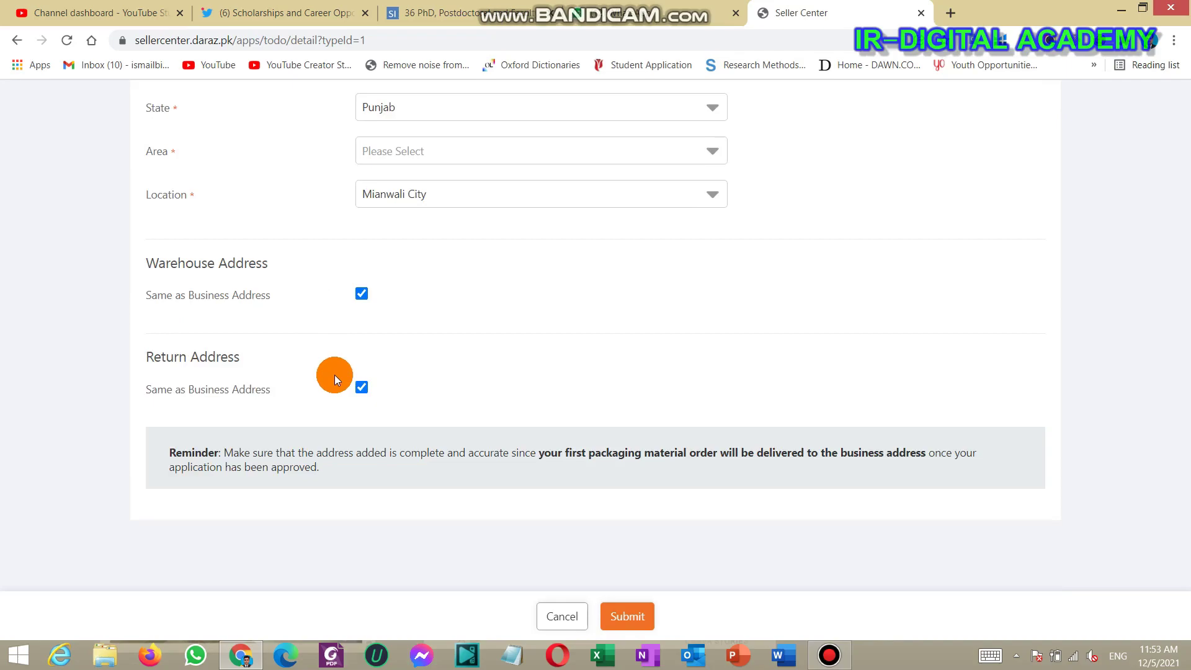
scroll(335, 375, down, 1)
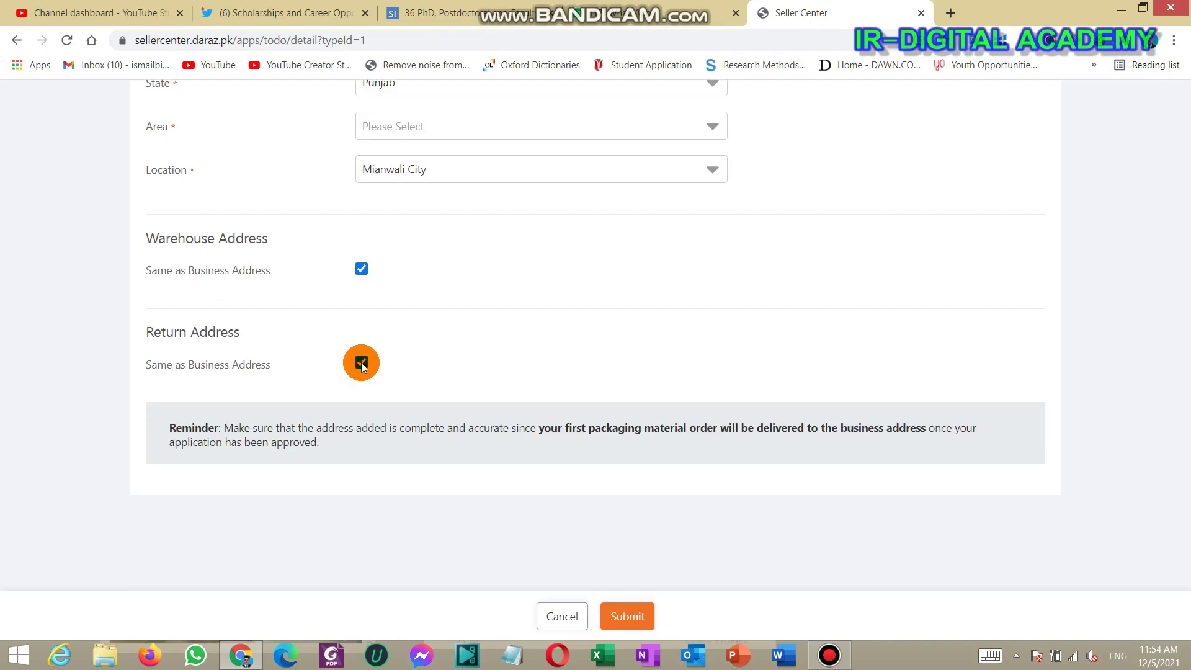
- Untick, then re-tick Same as Business Address for the return address
click(362, 365)
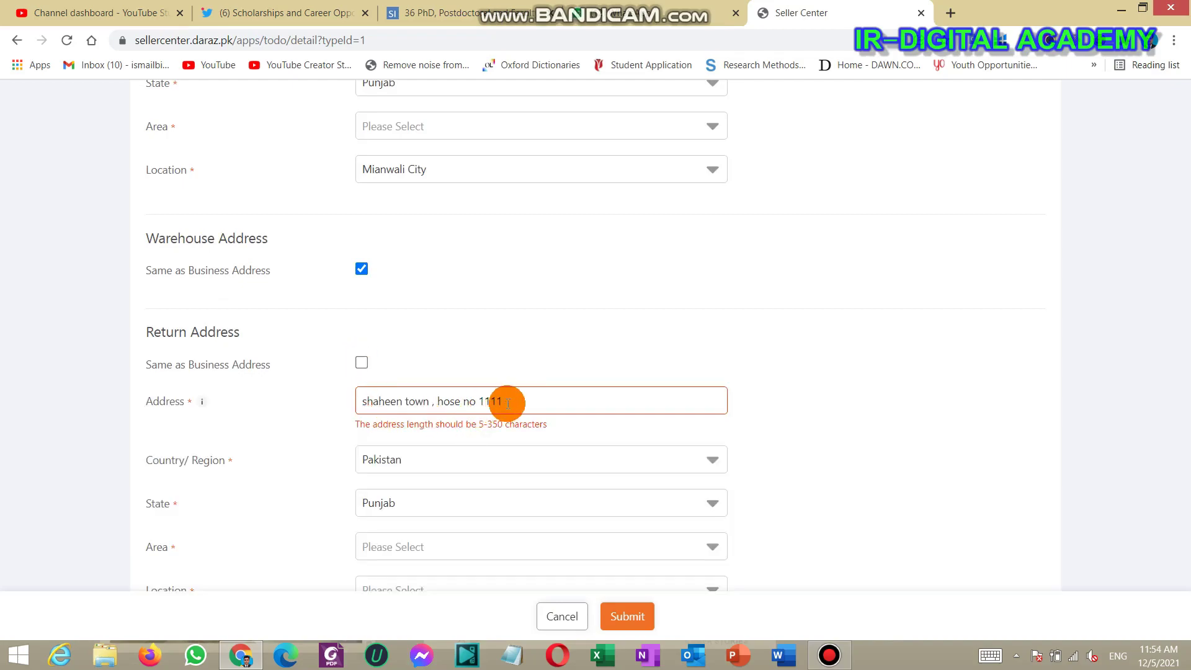
scroll(433, 434, down, 3)
scroll(399, 337, up, 2)
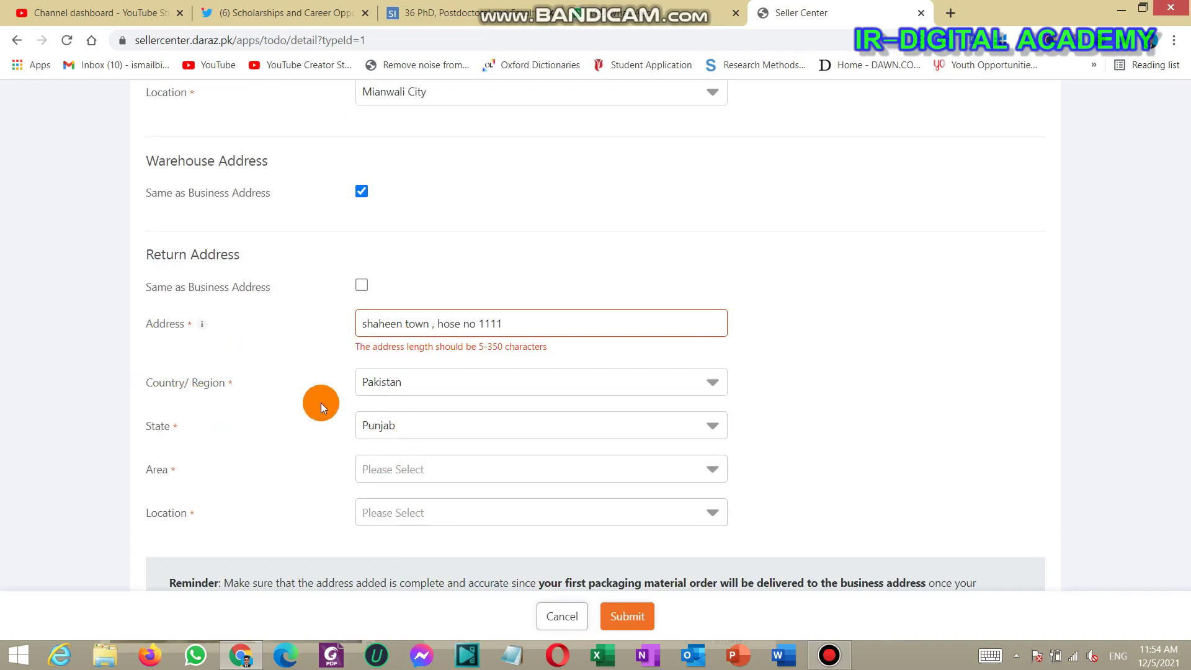
scroll(288, 513, up, 1)
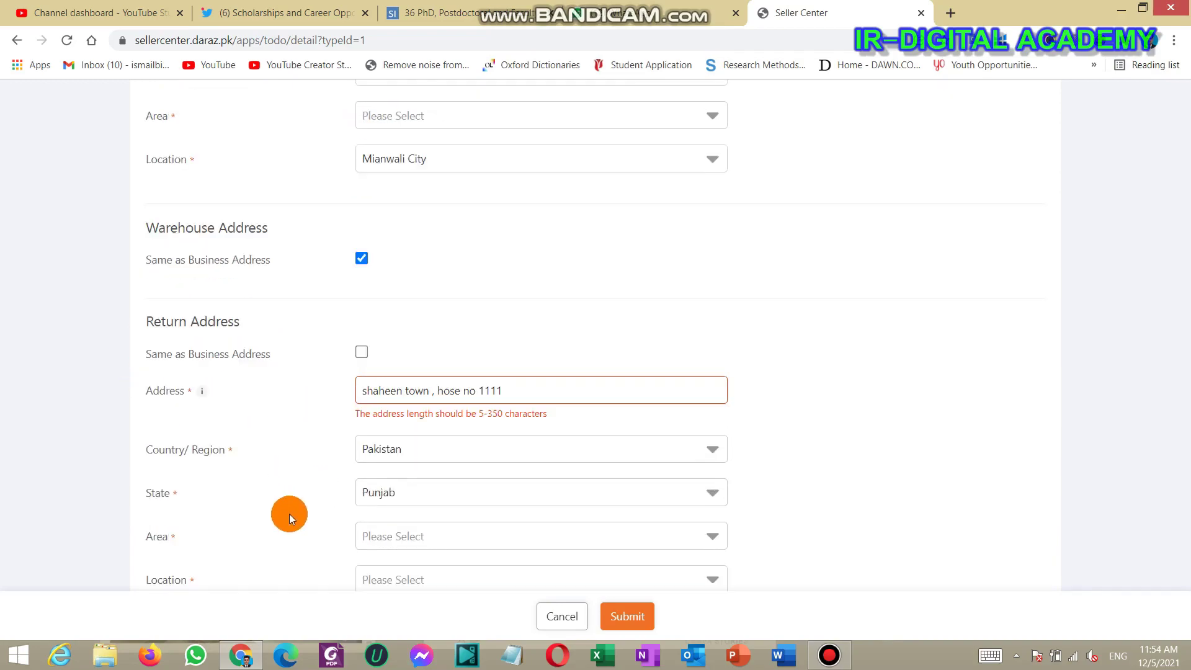
scroll(367, 473, down, 4)
scroll(378, 248, up, 1)
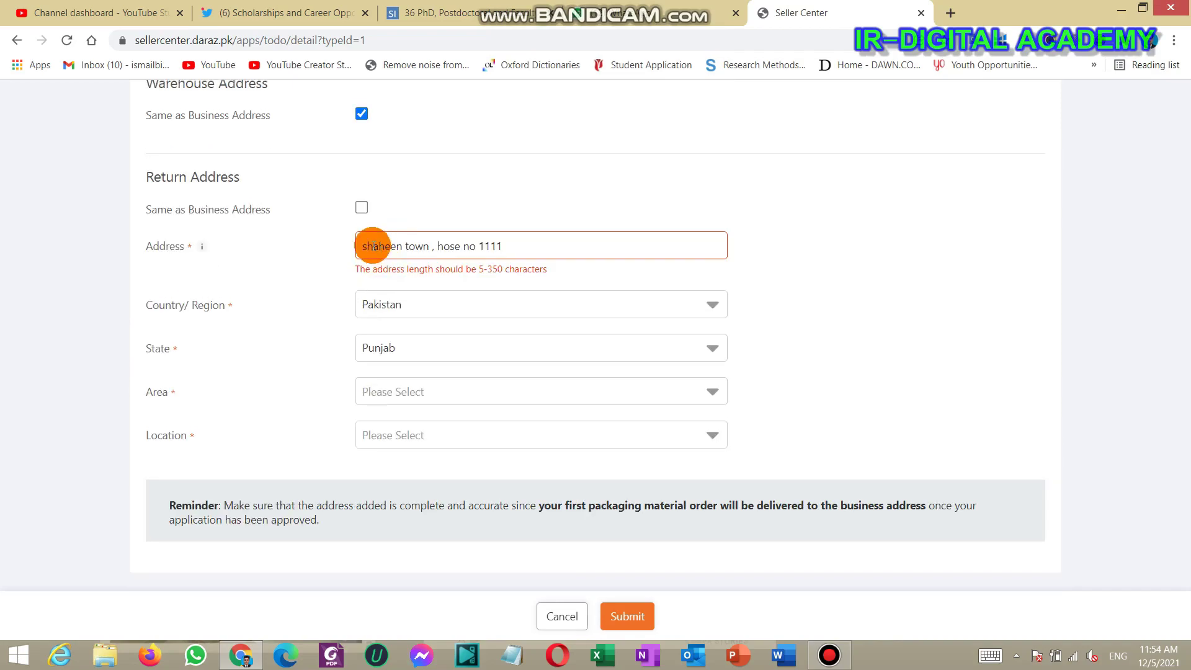
click(362, 207)
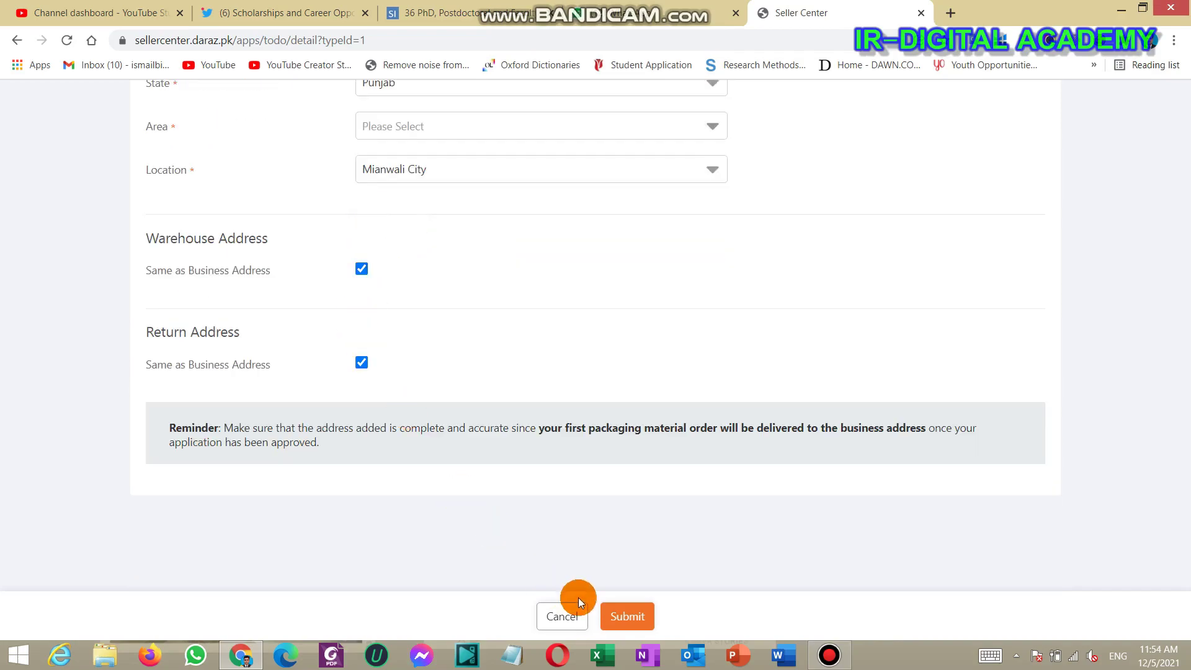
click(620, 623)
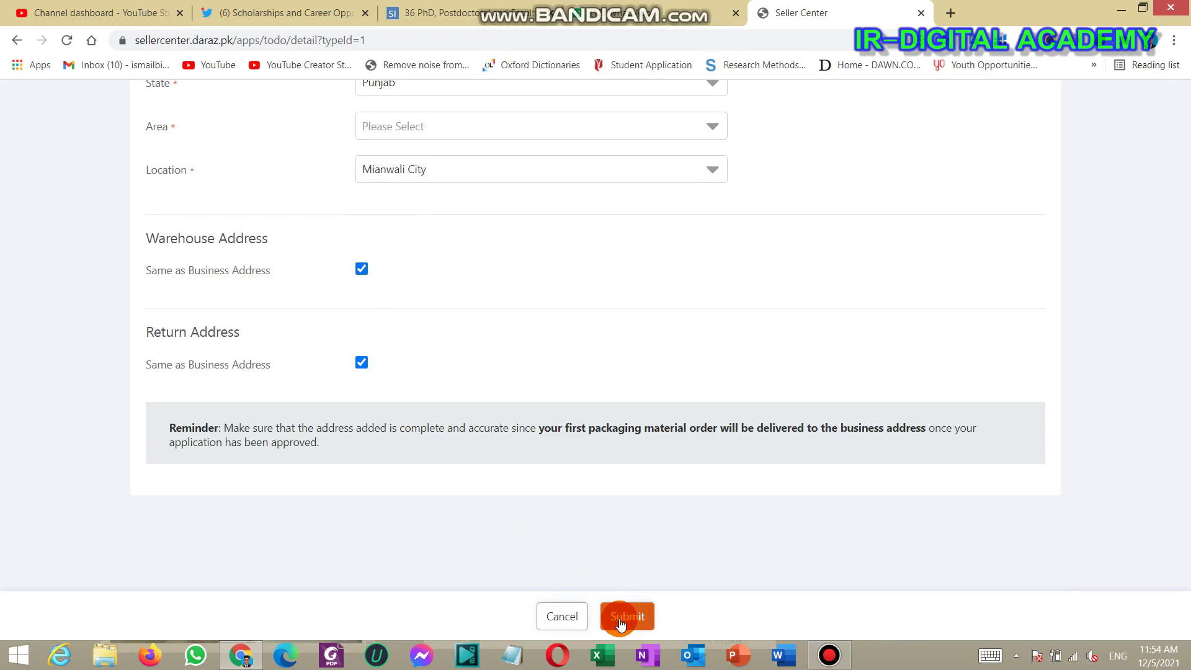
- Submit the address book form and go back to the Seller Center dashboard
click(620, 623)
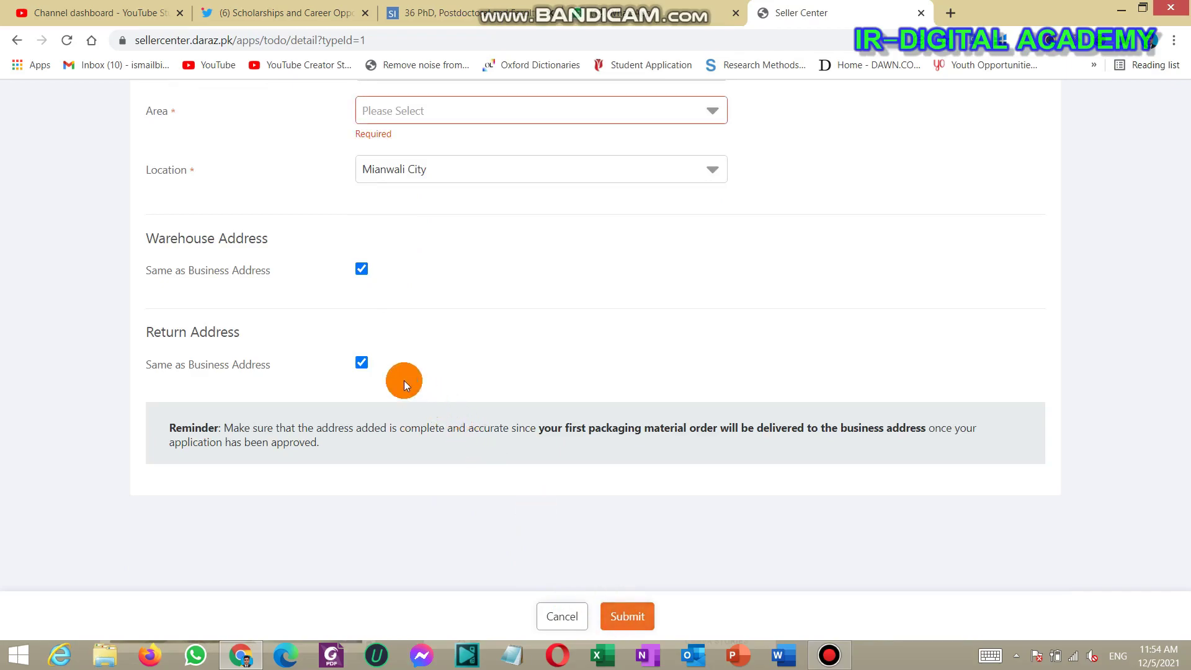
scroll(404, 381, up, 1)
click(638, 620)
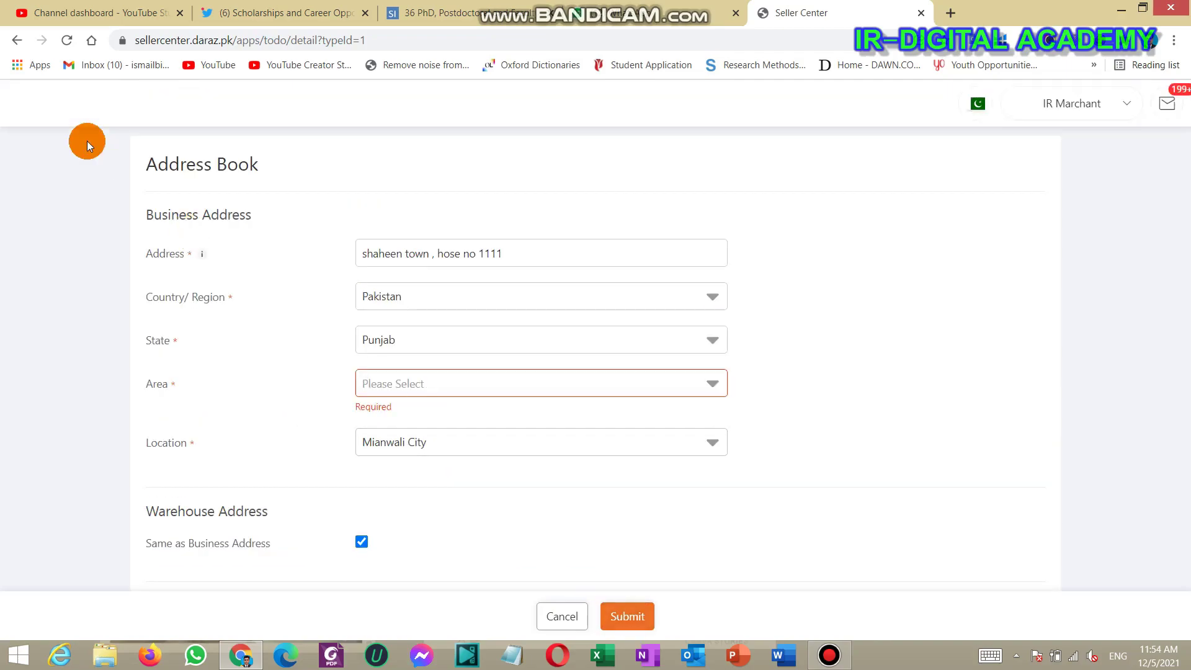
click(17, 39)
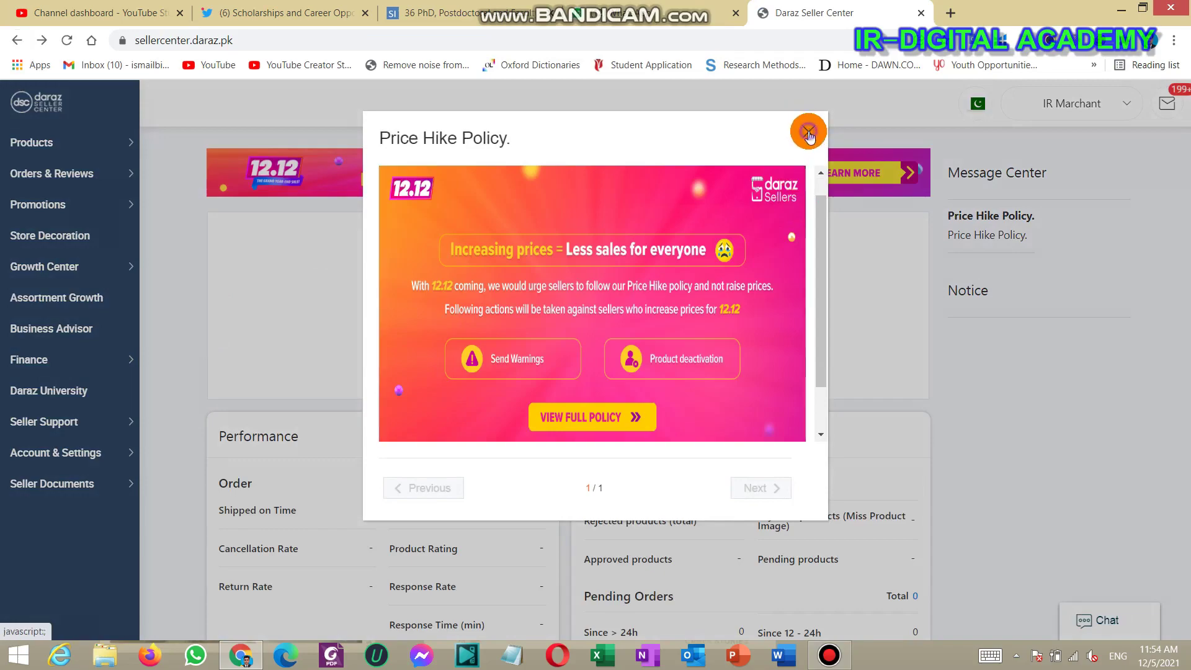
- Close the Price Hike Policy popup to view the to-do list at 20% completed
click(809, 132)
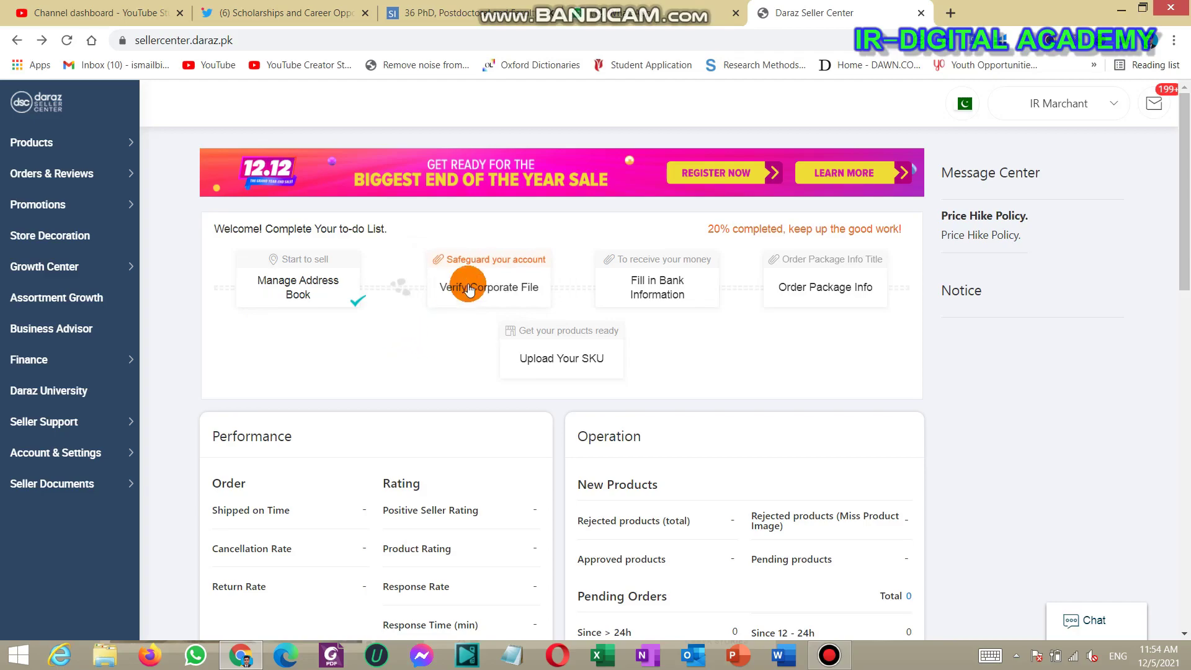
click(828, 655)
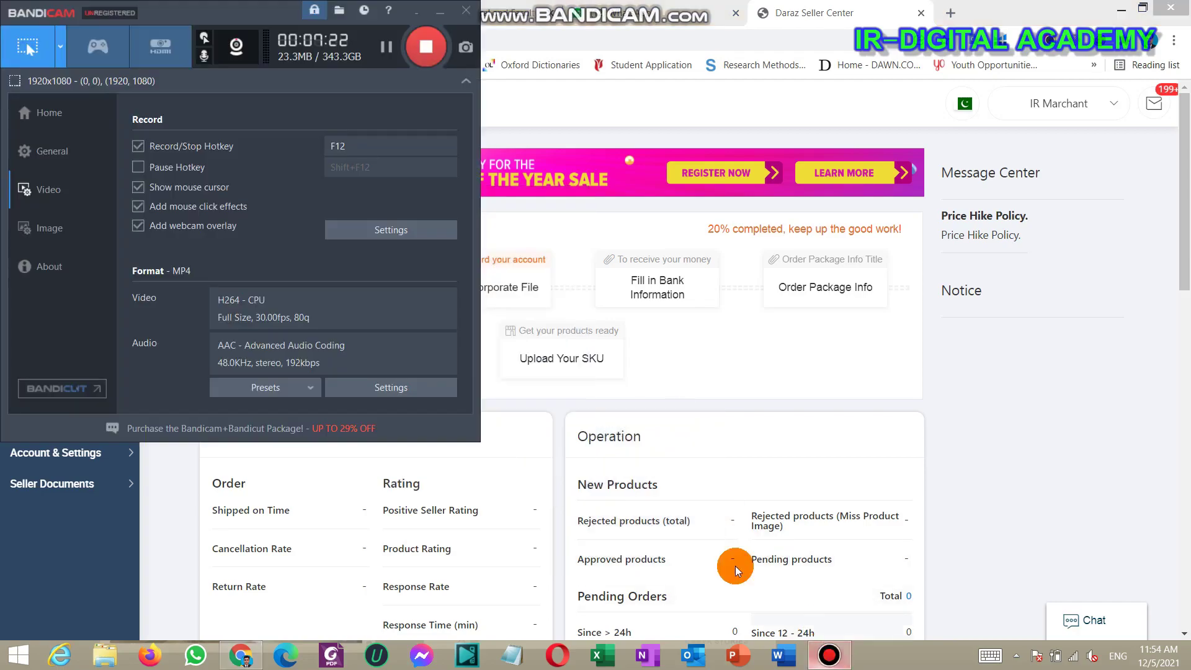